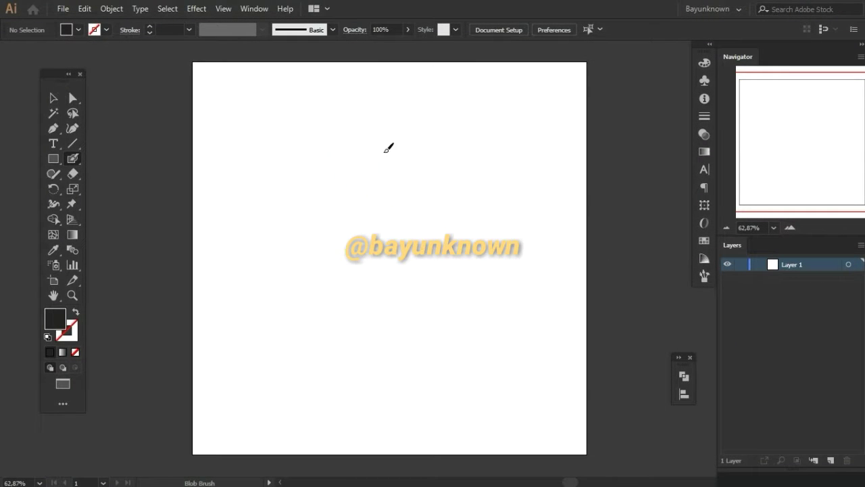
Step: Sketch the head oval, skull arcs, jaw and neck, undoing a stray stroke
{"action": "mouse_move", "coordinate": [385, 153]}
{"action": "left_mouse_down"}
{"action": "mouse_move", "coordinate": [359, 274]}
{"action": "mouse_move", "coordinate": [392, 257]}
{"action": "mouse_move", "coordinate": [342, 222]}
{"action": "mouse_move", "coordinate": [413, 221]}
{"action": "left_mouse_up"}
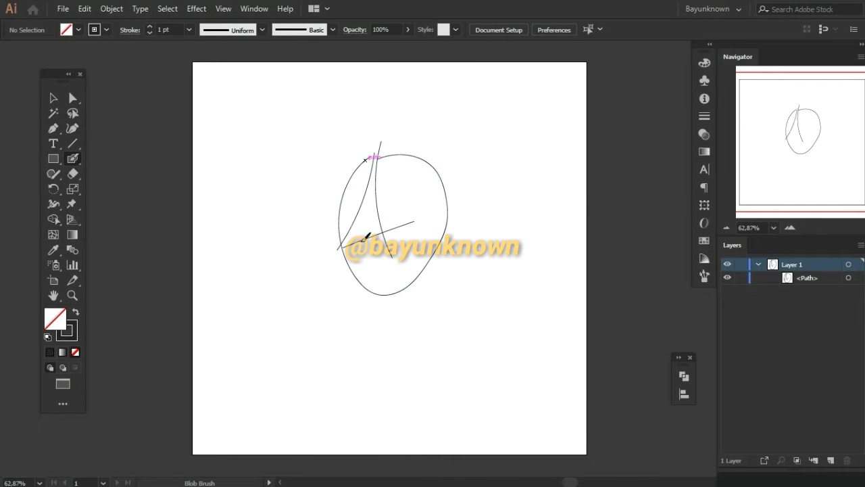
{"action": "mouse_move", "coordinate": [382, 154]}
{"action": "left_mouse_down"}
{"action": "mouse_move", "coordinate": [432, 249]}
{"action": "mouse_move", "coordinate": [457, 248]}
{"action": "left_mouse_up"}
{"action": "left_click_drag", "start_coordinate": [392, 289], "coordinate": [408, 306]}
{"action": "left_click_drag", "start_coordinate": [446, 259], "coordinate": [441, 284]}
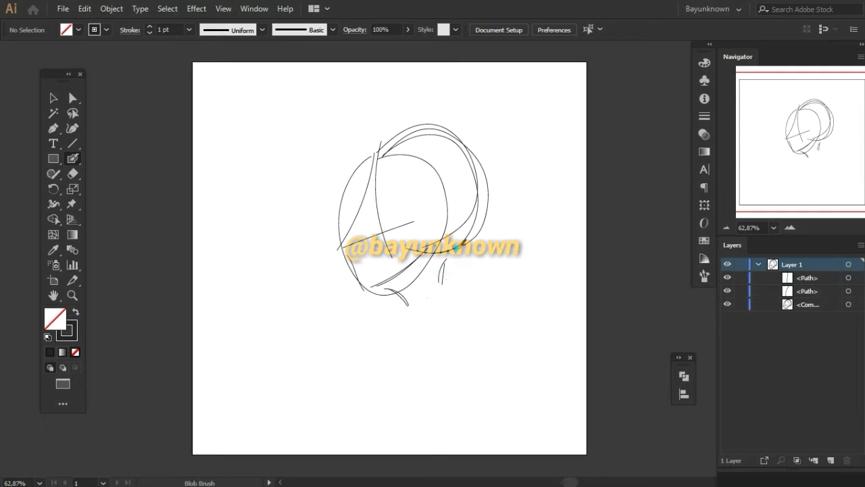
{"action": "mouse_move", "coordinate": [406, 308]}
{"action": "left_mouse_down"}
{"action": "mouse_move", "coordinate": [451, 292]}
{"action": "mouse_move", "coordinate": [518, 354]}
{"action": "left_mouse_up"}
{"action": "key", "text": "ctrl+z"}
{"action": "mouse_move", "coordinate": [459, 287]}
{"action": "left_mouse_down"}
{"action": "mouse_move", "coordinate": [430, 241]}
{"action": "mouse_move", "coordinate": [456, 182]}
{"action": "mouse_move", "coordinate": [446, 224]}
{"action": "left_mouse_up"}
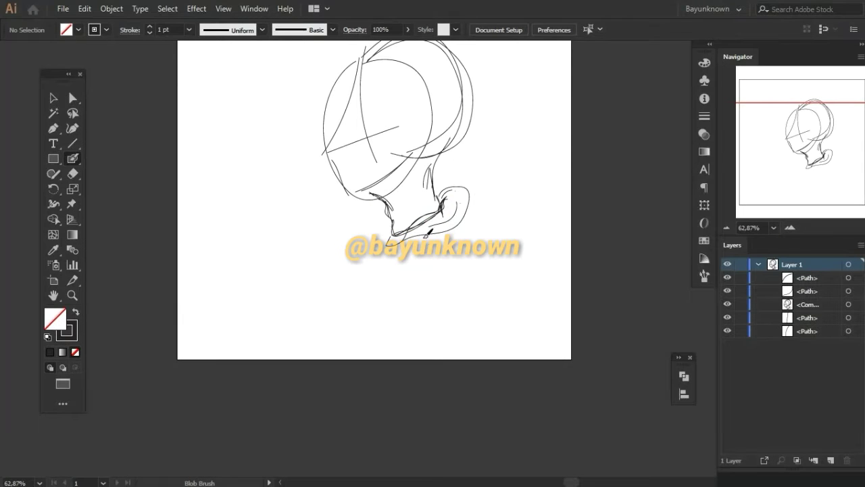
Step: Sketch the ear, a long neck line, the hood collar, shoulders and torso sides
{"action": "left_click_drag", "start_coordinate": [415, 174], "coordinate": [402, 219]}
{"action": "left_click_drag", "start_coordinate": [389, 256], "coordinate": [372, 358]}
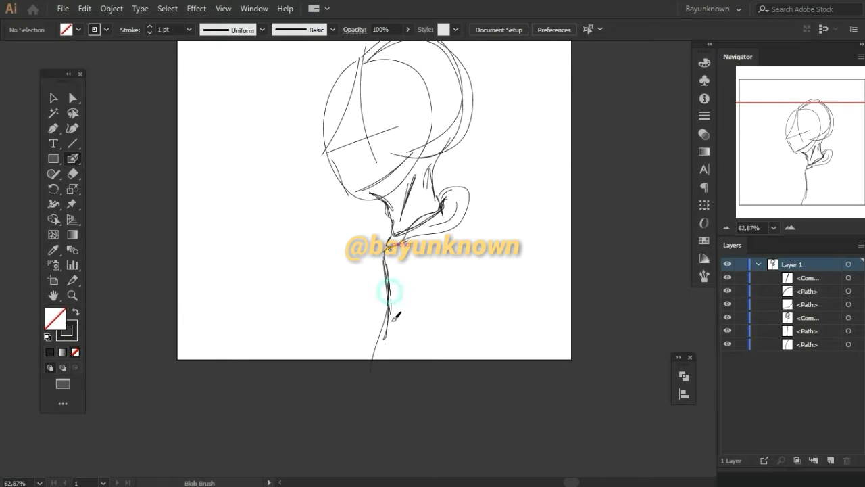
{"action": "left_click_drag", "start_coordinate": [441, 245], "coordinate": [405, 279]}
{"action": "left_click_drag", "start_coordinate": [404, 308], "coordinate": [413, 338]}
{"action": "mouse_move", "coordinate": [450, 264]}
{"action": "left_mouse_down"}
{"action": "mouse_move", "coordinate": [463, 371]}
{"action": "mouse_move", "coordinate": [439, 420]}
{"action": "left_mouse_up"}
{"action": "scroll", "coordinate": [392, 299], "scroll_direction": "up", "scroll_amount": 2}
{"action": "mouse_move", "coordinate": [450, 246]}
{"action": "left_mouse_down"}
{"action": "mouse_move", "coordinate": [466, 304]}
{"action": "mouse_move", "coordinate": [465, 388]}
{"action": "left_mouse_up"}
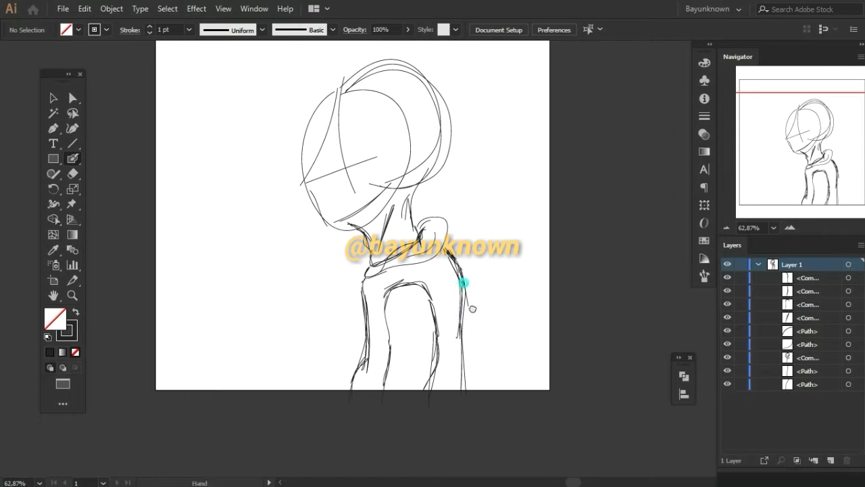
Step: Sketch the headphone earcup on the side of the head
{"action": "scroll", "coordinate": [464, 286], "scroll_direction": "up", "scroll_amount": 2}
{"action": "mouse_move", "coordinate": [398, 193]}
{"action": "left_mouse_down"}
{"action": "mouse_move", "coordinate": [375, 173]}
{"action": "mouse_move", "coordinate": [367, 145]}
{"action": "left_mouse_up"}
{"action": "scroll", "coordinate": [372, 148], "scroll_direction": "down", "scroll_amount": 2}
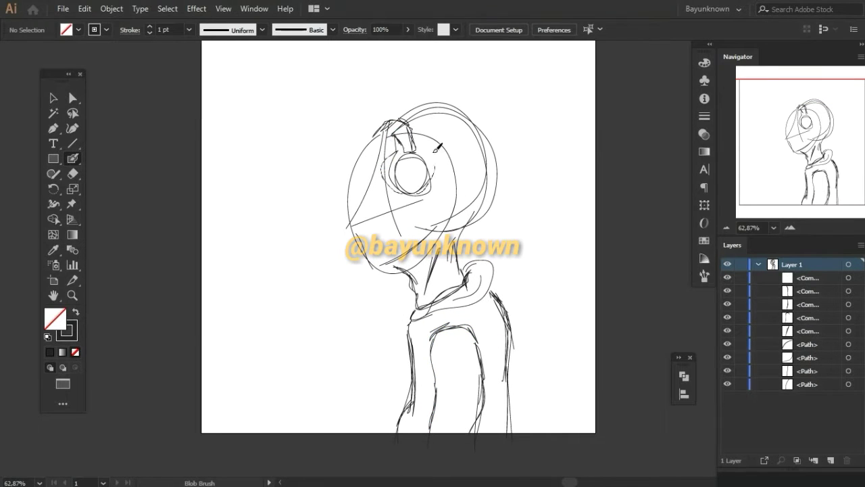
Step: Add strokes to the face profile and the back of the head
{"action": "scroll", "coordinate": [438, 148], "scroll_direction": "left", "scroll_amount": 2}
{"action": "scroll", "coordinate": [438, 147], "scroll_direction": "down", "scroll_amount": 1}
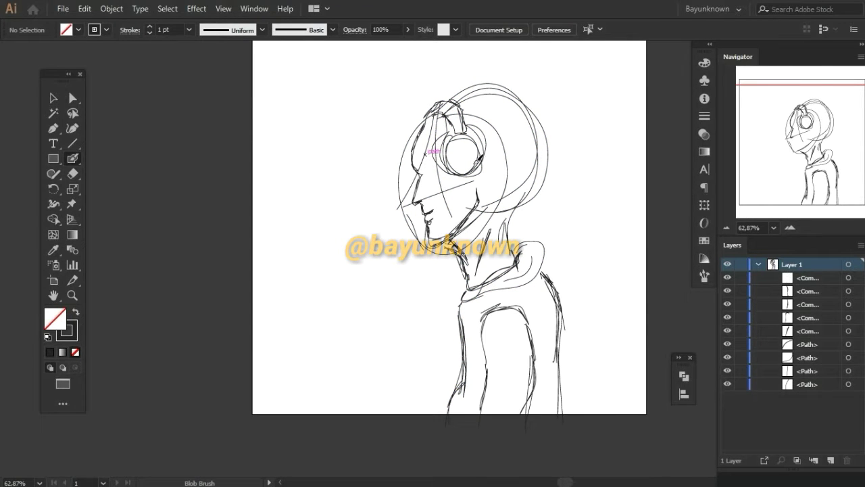
{"action": "scroll", "coordinate": [432, 152], "scroll_direction": "right", "scroll_amount": 2}
{"action": "scroll", "coordinate": [432, 151], "scroll_direction": "up", "scroll_amount": 1}
{"action": "left_click_drag", "start_coordinate": [377, 212], "coordinate": [384, 234]}
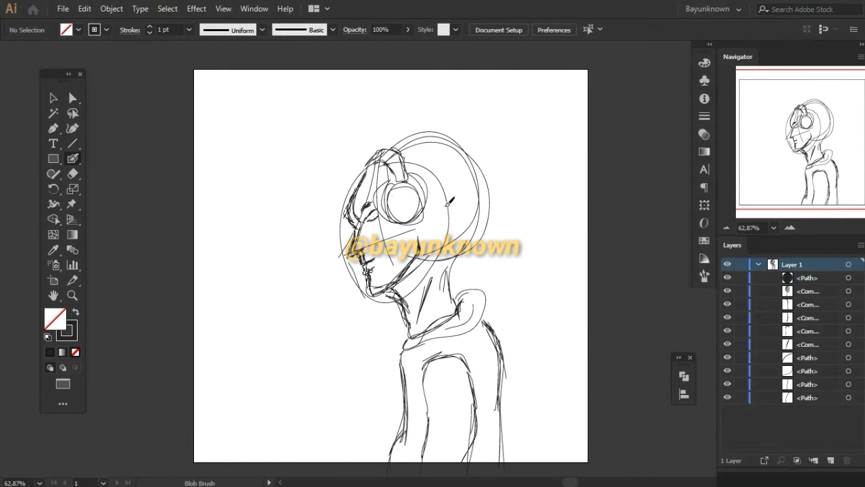
{"action": "scroll", "coordinate": [448, 202], "scroll_direction": "right", "scroll_amount": 3}
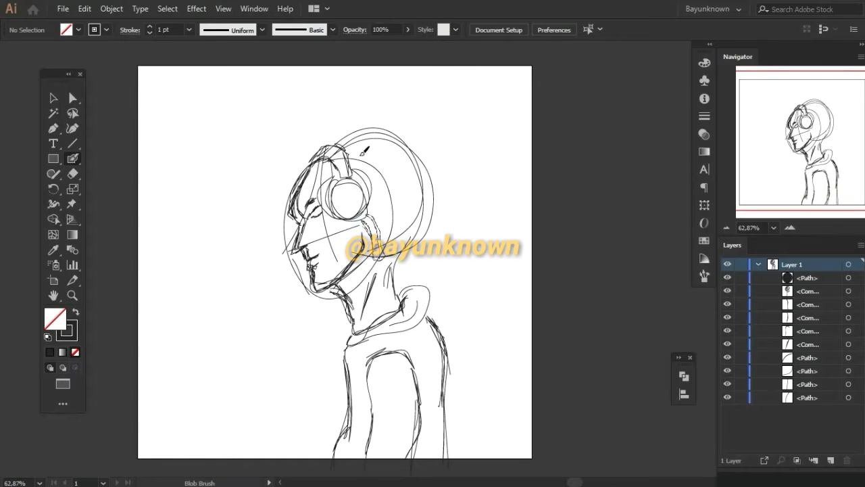
{"action": "left_click_drag", "start_coordinate": [423, 144], "coordinate": [443, 203]}
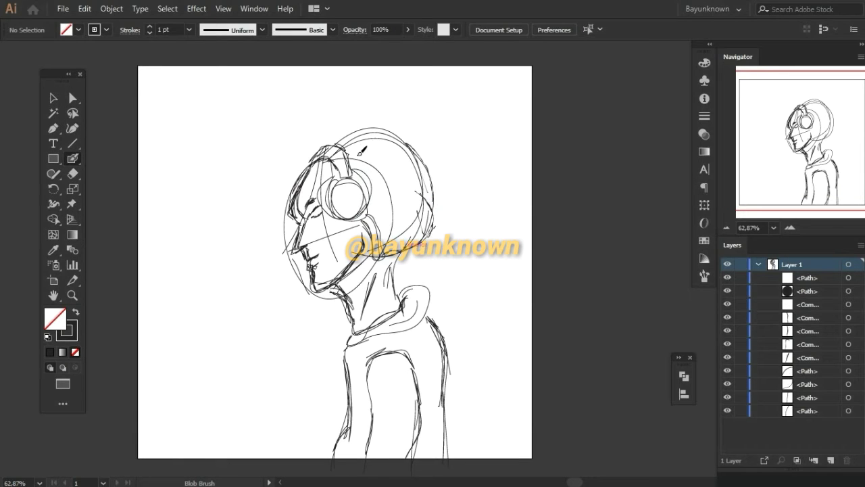
Step: Add short refining strokes along the hood's edges
{"action": "scroll", "coordinate": [426, 193], "scroll_direction": "left", "scroll_amount": 2}
{"action": "scroll", "coordinate": [426, 193], "scroll_direction": "up", "scroll_amount": 1}
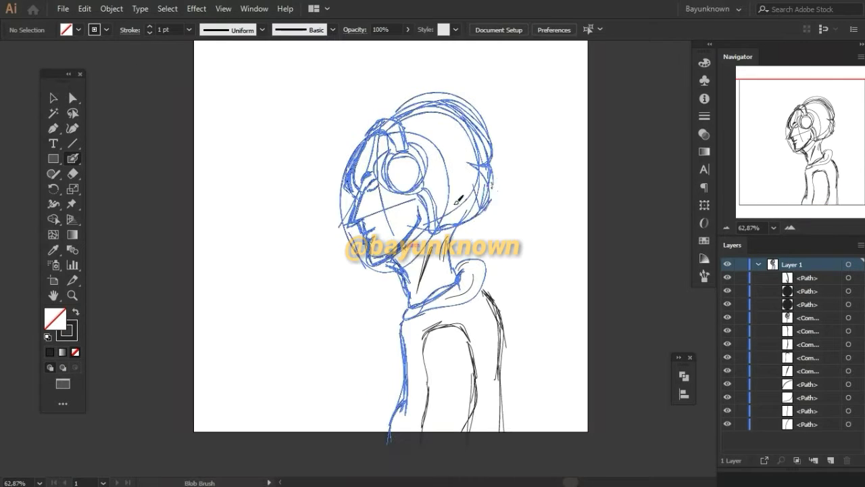
{"action": "scroll", "coordinate": [457, 238], "scroll_direction": "left", "scroll_amount": 2}
{"action": "scroll", "coordinate": [457, 238], "scroll_direction": "down", "scroll_amount": 2}
{"action": "left_click_drag", "start_coordinate": [485, 284], "coordinate": [499, 305]}
{"action": "scroll", "coordinate": [433, 255], "scroll_direction": "left", "scroll_amount": 1}
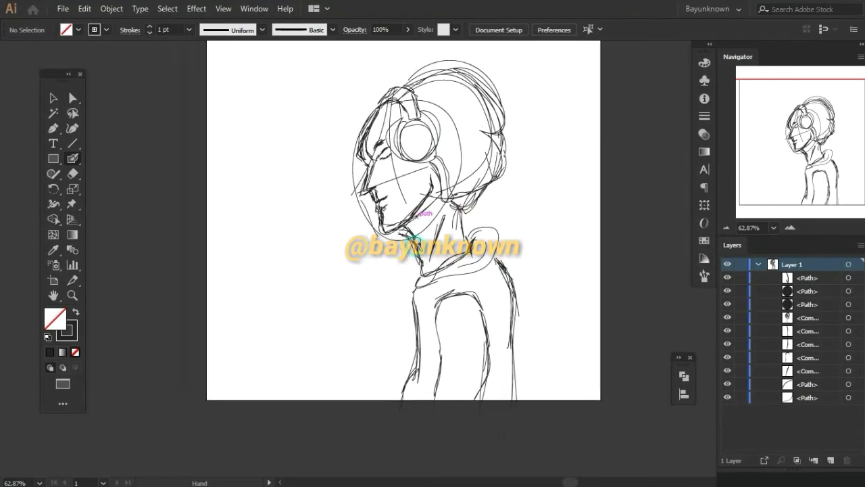
{"action": "scroll", "coordinate": [433, 255], "scroll_direction": "left", "scroll_amount": 1}
{"action": "scroll", "coordinate": [416, 234], "scroll_direction": "down", "scroll_amount": 2}
{"action": "scroll", "coordinate": [417, 234], "scroll_direction": "right", "scroll_amount": 1}
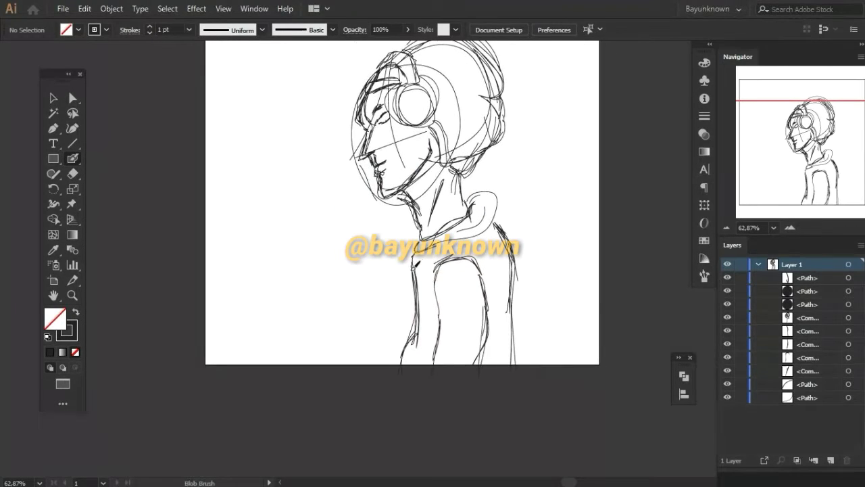
{"action": "left_click_drag", "start_coordinate": [404, 278], "coordinate": [390, 296]}
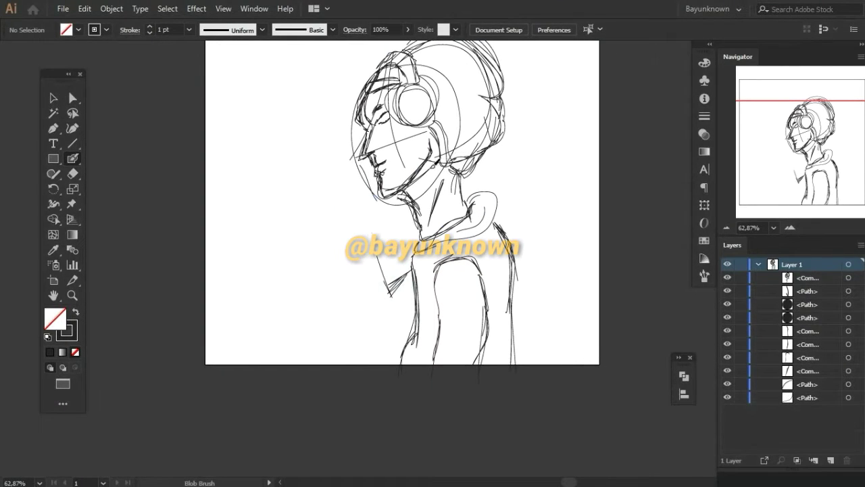
Step: Group all sketch strokes and centre the group horizontally and vertically on the artboard
{"action": "key", "text": "v"}
{"action": "key", "text": "ctrl+a"}
{"action": "scroll", "coordinate": [396, 318], "scroll_direction": "up", "scroll_amount": 2}
{"action": "scroll", "coordinate": [396, 318], "scroll_direction": "right", "scroll_amount": 1}
{"action": "left_click", "coordinate": [684, 375]}
{"action": "key", "text": "ctrl+g"}
{"action": "left_click", "coordinate": [545, 29]}
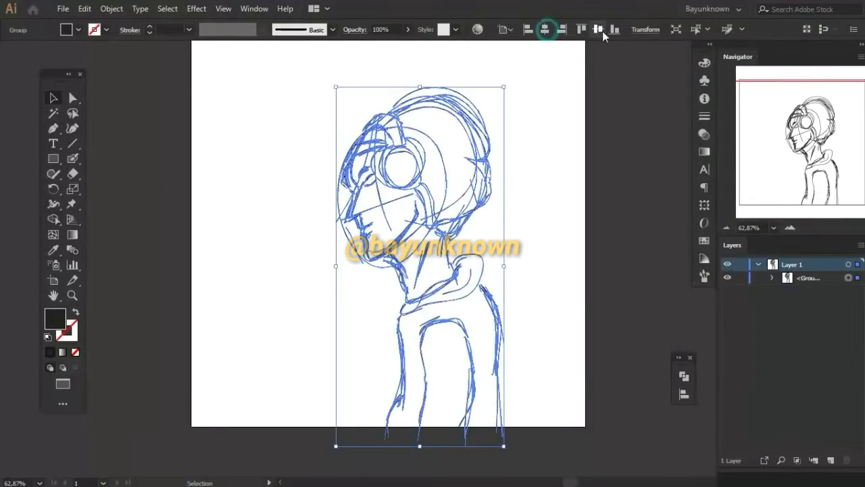
Step: Fade the sketch group to a light grey and lock it
{"action": "left_click", "coordinate": [596, 29]}
{"action": "left_click", "coordinate": [493, 186]}
{"action": "left_click", "coordinate": [308, 61]}
{"action": "left_click", "coordinate": [309, 64]}
Step: Zoom in on the head and headphone earcup
{"action": "key", "text": "z"}
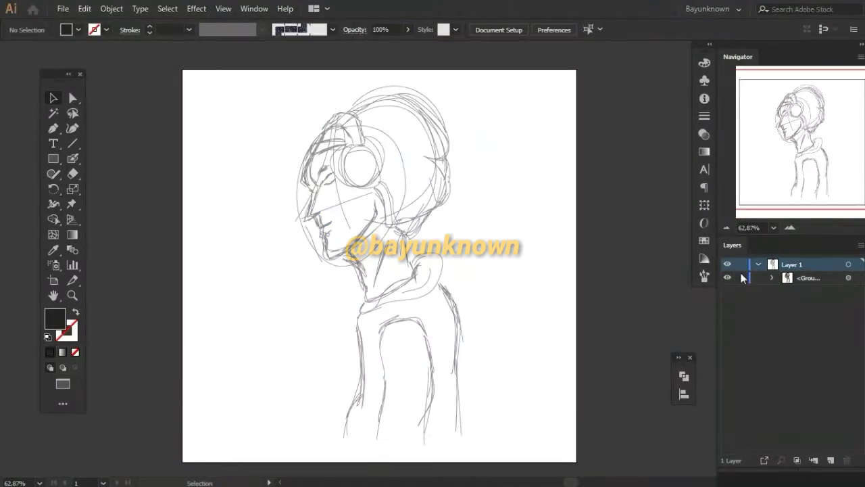
{"action": "left_click_drag", "start_coordinate": [304, 120], "coordinate": [413, 201]}
{"action": "scroll", "coordinate": [508, 152], "scroll_direction": "up", "scroll_amount": 2}
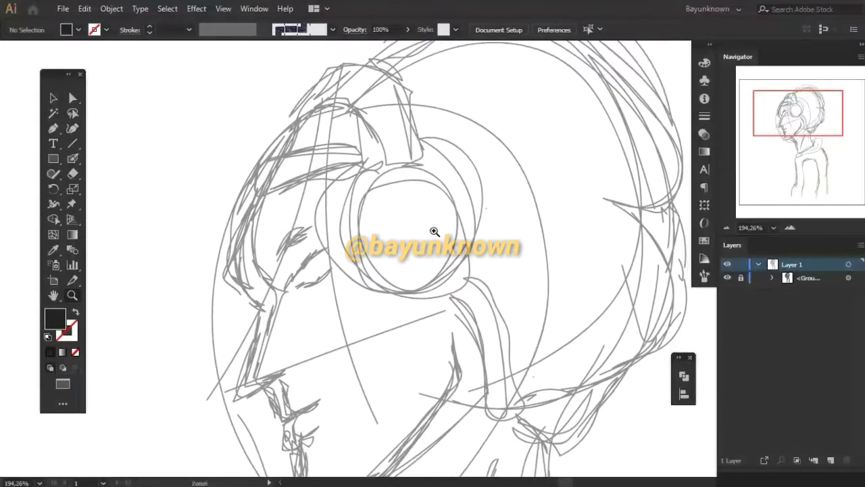
Step: Draw a circle around the earcup and give it a 4 pt stroke
{"action": "key", "text": "l"}
{"action": "left_click_drag", "start_coordinate": [413, 228], "coordinate": [487, 302]}
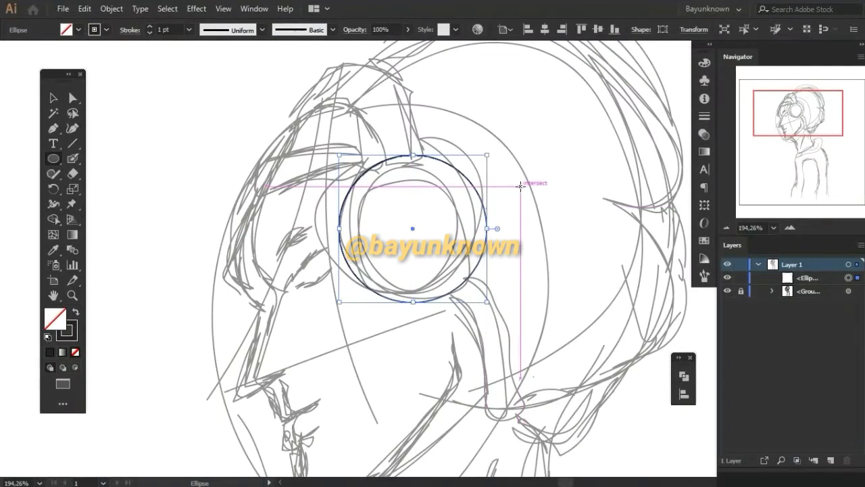
{"action": "key", "text": "v"}
{"action": "left_click", "coordinate": [340, 144]}
{"action": "left_click", "coordinate": [365, 172]}
{"action": "left_click", "coordinate": [169, 29]}
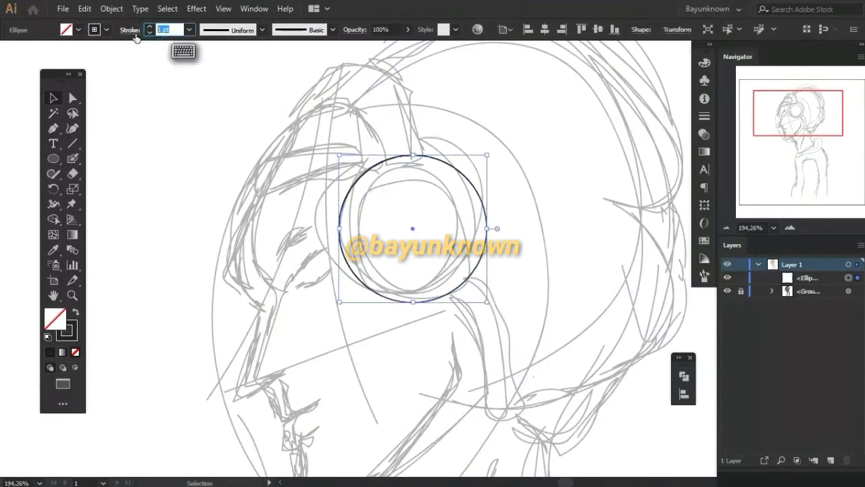
{"action": "type", "text": "4"}
{"action": "key", "text": "Return"}
{"action": "scroll", "coordinate": [469, 135], "scroll_direction": "down", "scroll_amount": 2}
Step: Paste a copy of the circle in front and scale it down into an inner ring
{"action": "left_click_drag", "start_coordinate": [472, 122], "coordinate": [481, 52]}
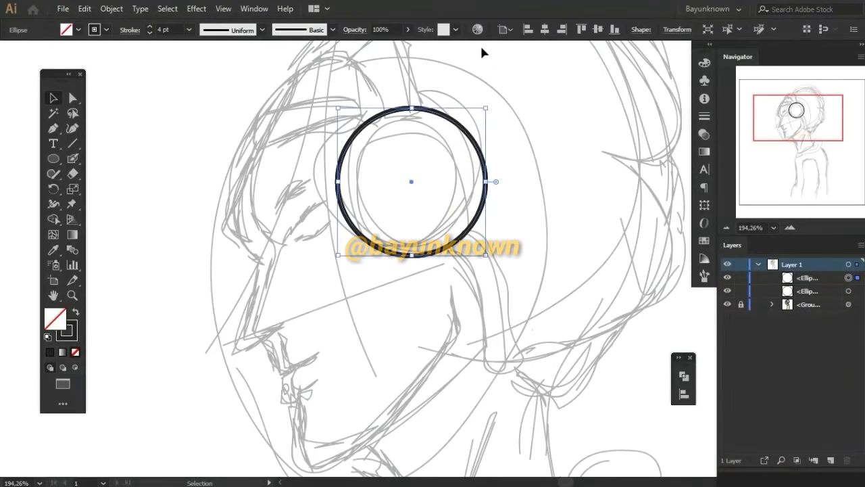
{"action": "key", "text": "ctrl+c"}
{"action": "key", "text": "ctrl+f"}
{"action": "left_click_drag", "start_coordinate": [487, 107], "coordinate": [462, 131]}
{"action": "scroll", "coordinate": [479, 170], "scroll_direction": "up", "scroll_amount": 2}
{"action": "scroll", "coordinate": [531, 112], "scroll_direction": "down", "scroll_amount": 2}
Step: Draw the black wave shape and a curled flourish inside the inner ring
{"action": "left_click_drag", "start_coordinate": [388, 174], "coordinate": [389, 177]}
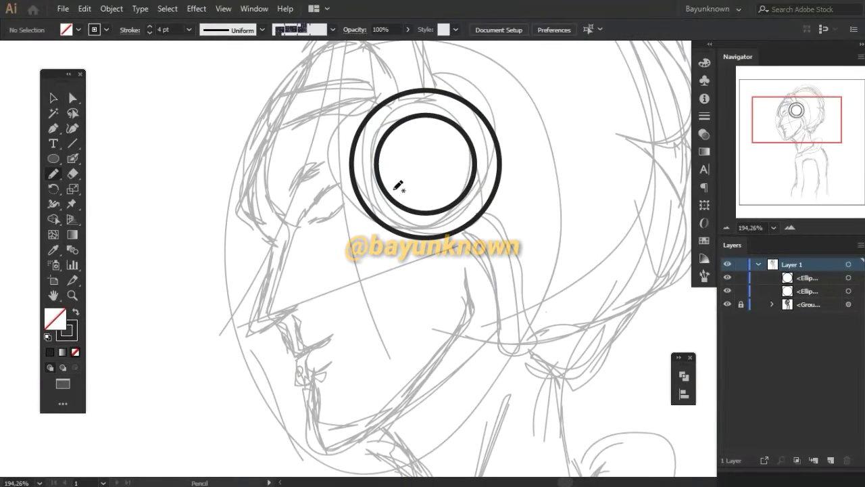
{"action": "scroll", "coordinate": [485, 238], "scroll_direction": "up", "scroll_amount": 2}
{"action": "scroll", "coordinate": [486, 239], "scroll_direction": "down", "scroll_amount": 1}
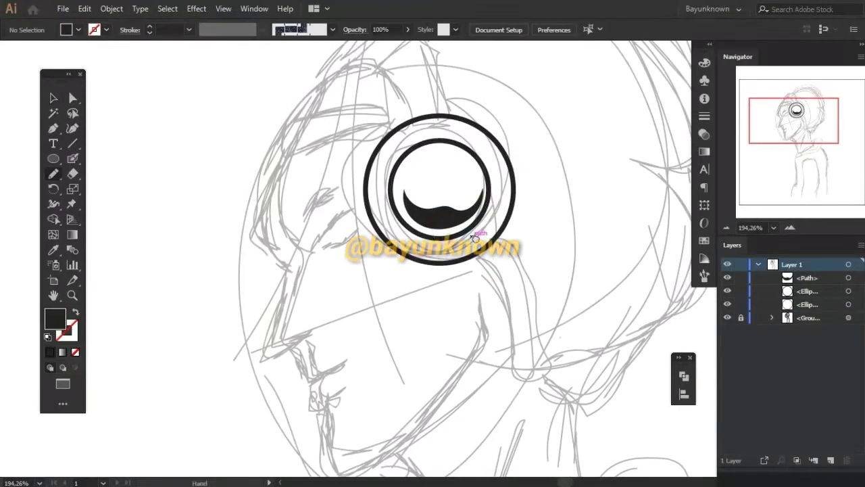
{"action": "key", "text": "n"}
{"action": "left_click_drag", "start_coordinate": [512, 161], "coordinate": [428, 236]}
Step: Toggle the sketch to check the inking, then expand all the earcup artwork
{"action": "left_click", "coordinate": [727, 331]}
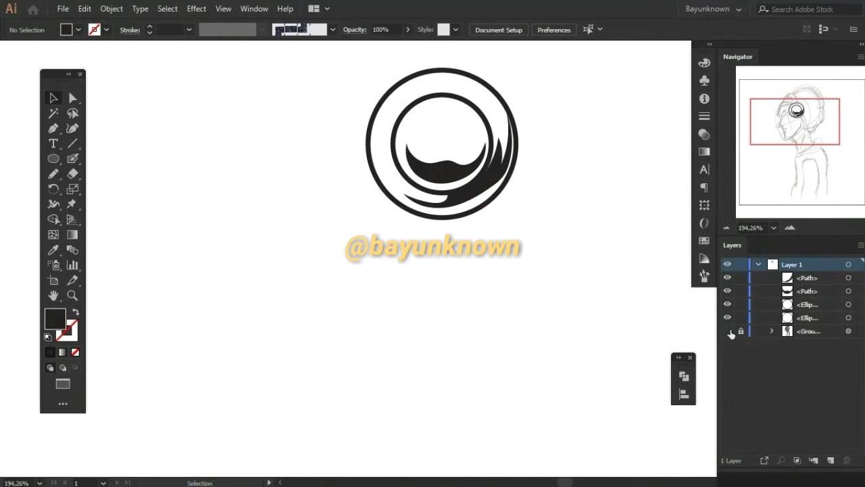
{"action": "left_click", "coordinate": [727, 330]}
{"action": "scroll", "coordinate": [555, 251], "scroll_direction": "up", "scroll_amount": 3}
{"action": "key", "text": "v"}
{"action": "key", "text": "ctrl+a"}
{"action": "left_click", "coordinate": [111, 8]}
{"action": "left_click", "coordinate": [128, 165]}
Step: Confirm the expansion and draw a filled black headband over the earcup
{"action": "left_click", "coordinate": [399, 319]}
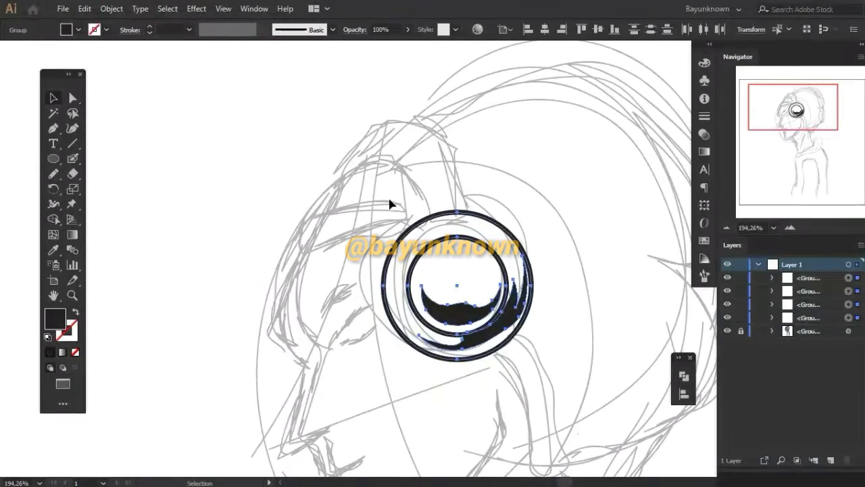
{"action": "key", "text": "shift+ctrl+F9"}
{"action": "key", "text": "shift+ctrl+a"}
{"action": "key", "text": "n"}
{"action": "left_click_drag", "start_coordinate": [477, 171], "coordinate": [435, 199]}
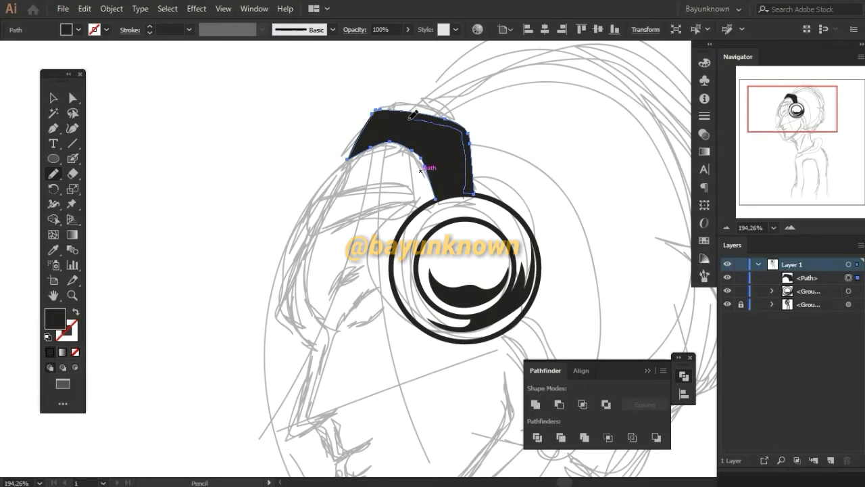
{"action": "key", "text": "v"}
{"action": "key", "text": "shift+ctrl+a"}
{"action": "scroll", "coordinate": [373, 210], "scroll_direction": "down", "scroll_amount": 2}
{"action": "left_click", "coordinate": [726, 304]}
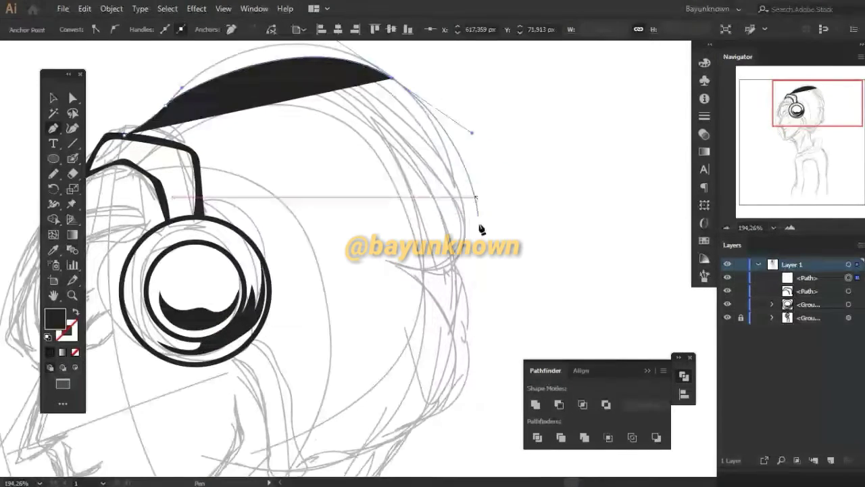
{"action": "key", "text": "ctrl+1"}
Step: Draw the hat's curved top edge and extend the outline down the back of the head
{"action": "left_click_drag", "start_coordinate": [455, 223], "coordinate": [440, 267]}
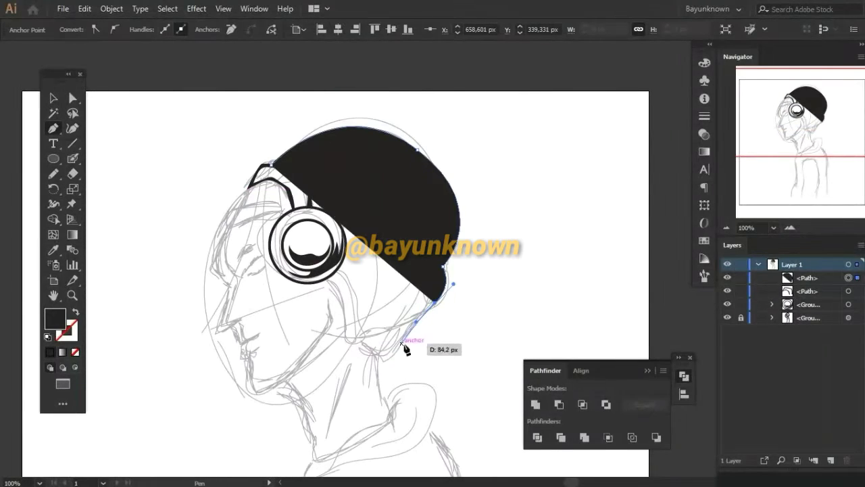
{"action": "left_click_drag", "start_coordinate": [399, 352], "coordinate": [371, 348]}
{"action": "key", "text": "shift+x"}
{"action": "key", "text": "ctrl+plus"}
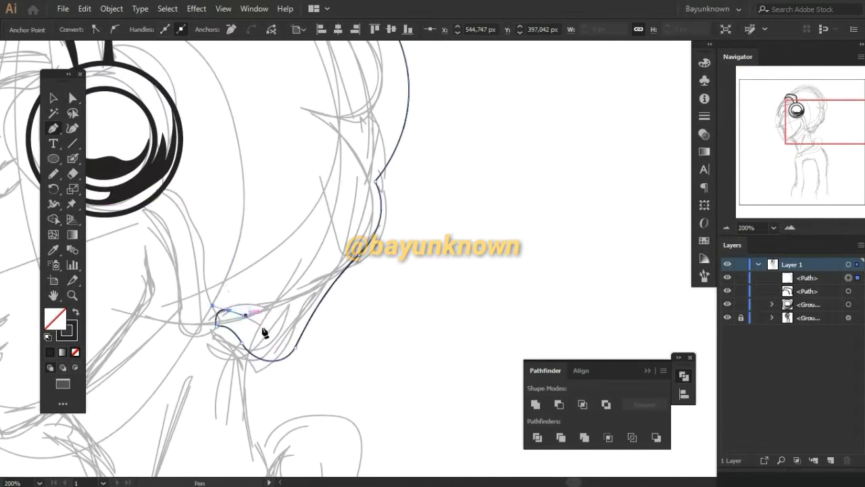
{"action": "key", "text": "n"}
{"action": "left_click_drag", "start_coordinate": [263, 340], "coordinate": [367, 177]}
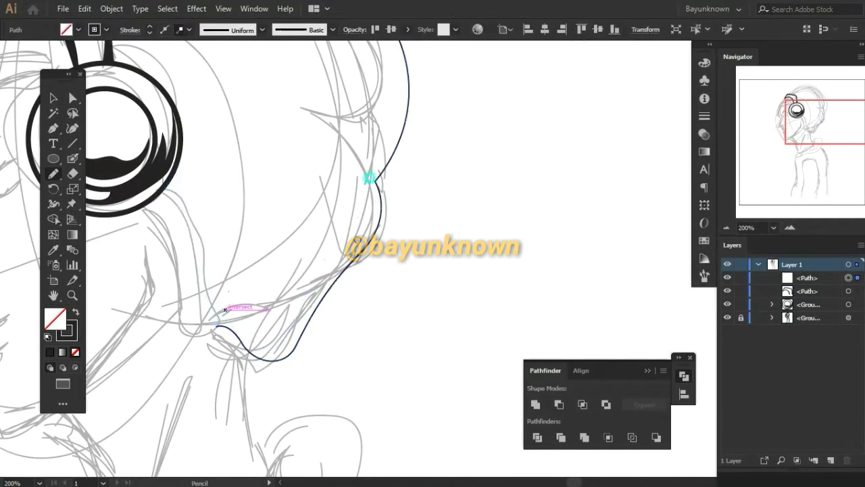
{"action": "scroll", "coordinate": [278, 292], "scroll_direction": "up", "scroll_amount": 5}
{"action": "scroll", "coordinate": [281, 281], "scroll_direction": "down", "scroll_amount": 4}
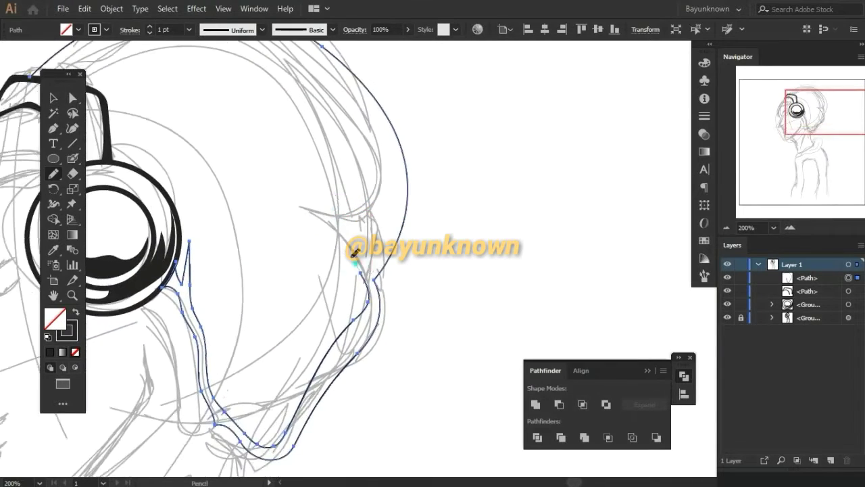
Step: Turn the back-of-head outline into a solid black fill and zoom out to check it
{"action": "key", "text": "v"}
{"action": "key", "text": "shift+x"}
{"action": "scroll", "coordinate": [429, 164], "scroll_direction": "up", "scroll_amount": 3}
{"action": "scroll", "coordinate": [429, 164], "scroll_direction": "left", "scroll_amount": 5}
{"action": "key", "text": "ctrl+minus"}
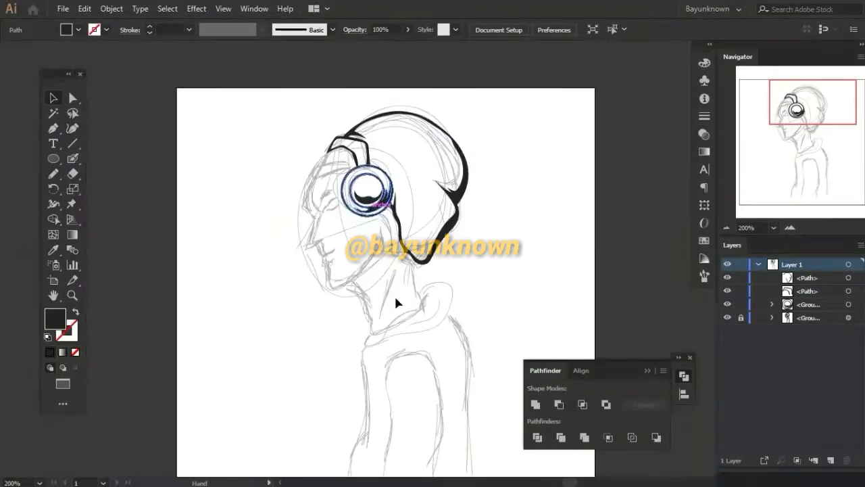
{"action": "key", "text": "ctrl+plus"}
Step: Place Pen anchors to shape the curved eyebrow
{"action": "scroll", "coordinate": [333, 284], "scroll_direction": "right", "scroll_amount": 3}
{"action": "key", "text": "p"}
{"action": "left_click", "coordinate": [283, 220]}
{"action": "left_click", "coordinate": [305, 167]}
{"action": "left_click_drag", "start_coordinate": [286, 177], "coordinate": [298, 191]}
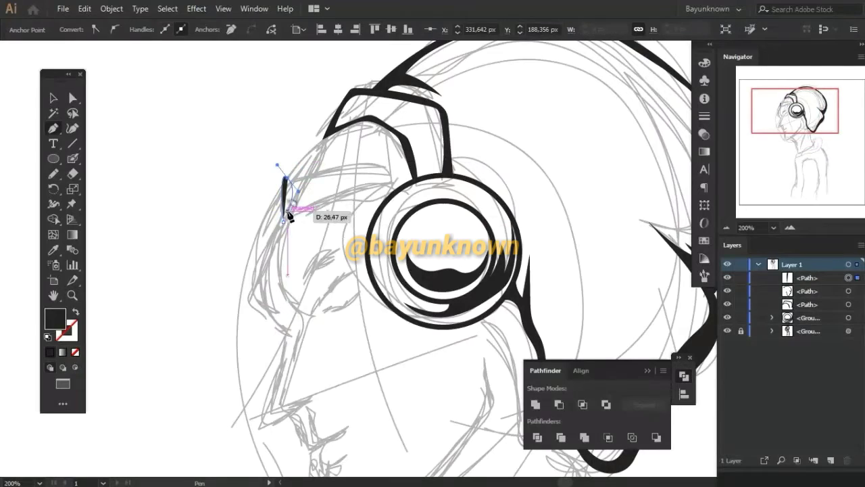
{"action": "right_click", "coordinate": [287, 201]}
{"action": "key", "text": "Escape"}
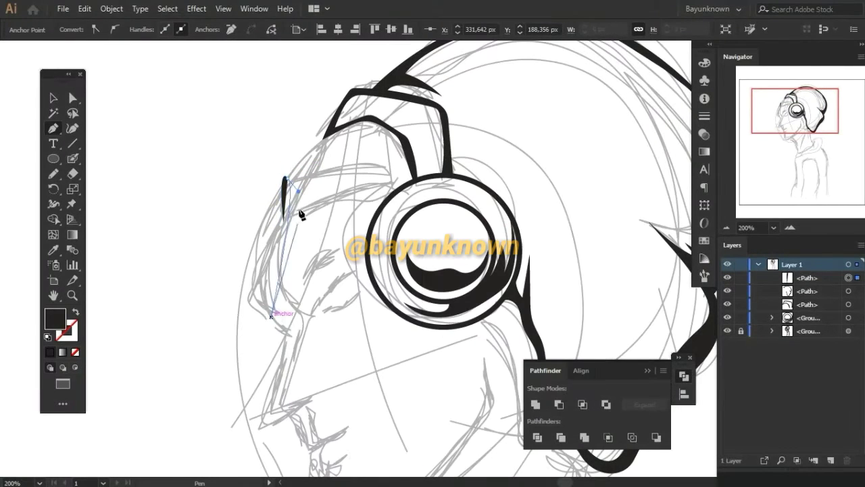
Step: Draw a stroke from the brow toward the hat brim and the closed eye line
{"action": "key", "text": "n"}
{"action": "left_click_drag", "start_coordinate": [284, 180], "coordinate": [346, 123]}
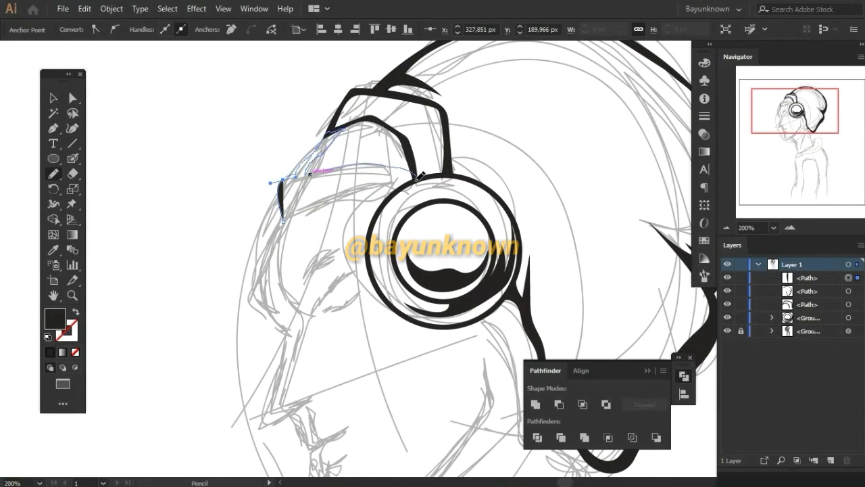
{"action": "scroll", "coordinate": [297, 215], "scroll_direction": "down", "scroll_amount": 2}
{"action": "left_click_drag", "start_coordinate": [296, 213], "coordinate": [285, 264]}
{"action": "scroll", "coordinate": [291, 257], "scroll_direction": "right", "scroll_amount": 1}
{"action": "left_click", "coordinate": [322, 261], "text": "ctrl"}
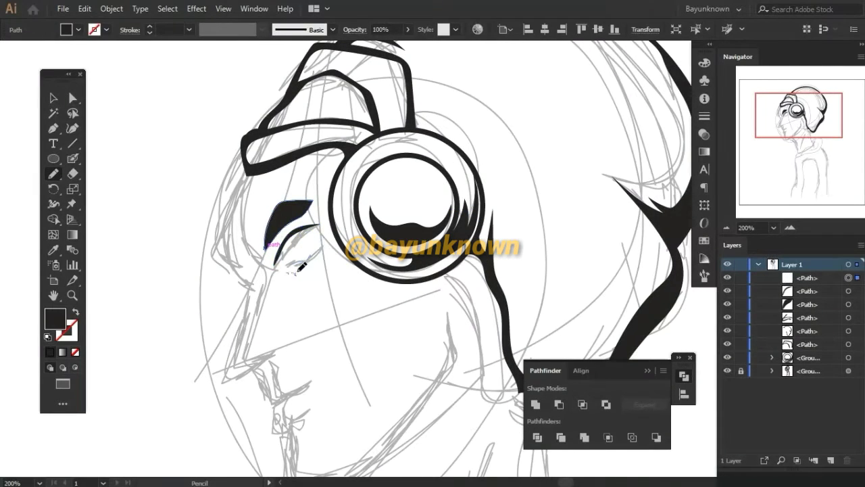
Step: Trace the forehead, nose and lips profile and the jaw line down to the neck
{"action": "left_click_drag", "start_coordinate": [274, 318], "coordinate": [301, 270]}
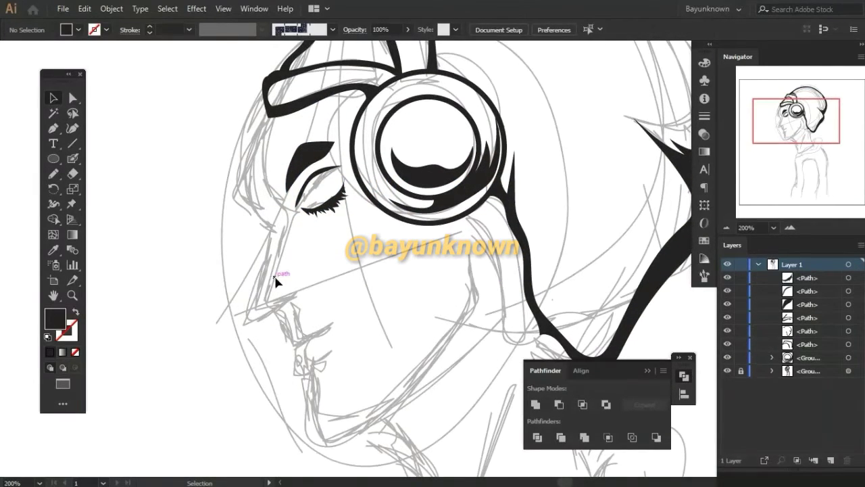
{"action": "left_click_drag", "start_coordinate": [288, 184], "coordinate": [290, 182]}
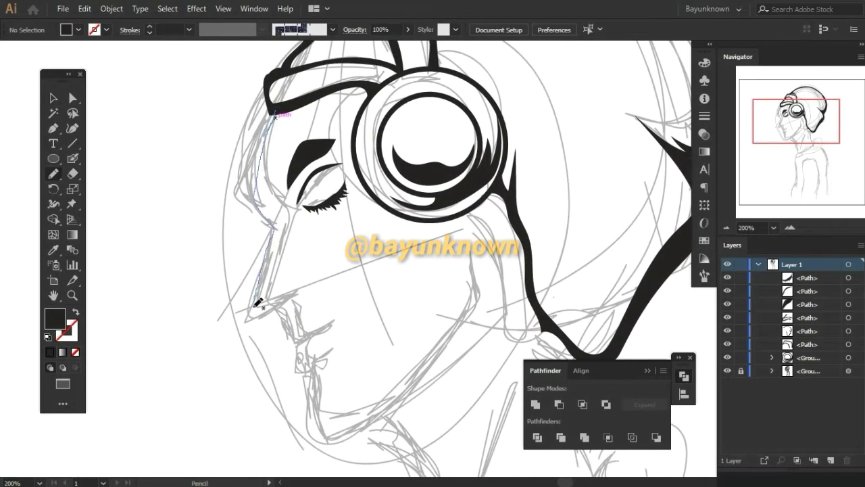
{"action": "left_click_drag", "start_coordinate": [483, 292], "coordinate": [470, 223]}
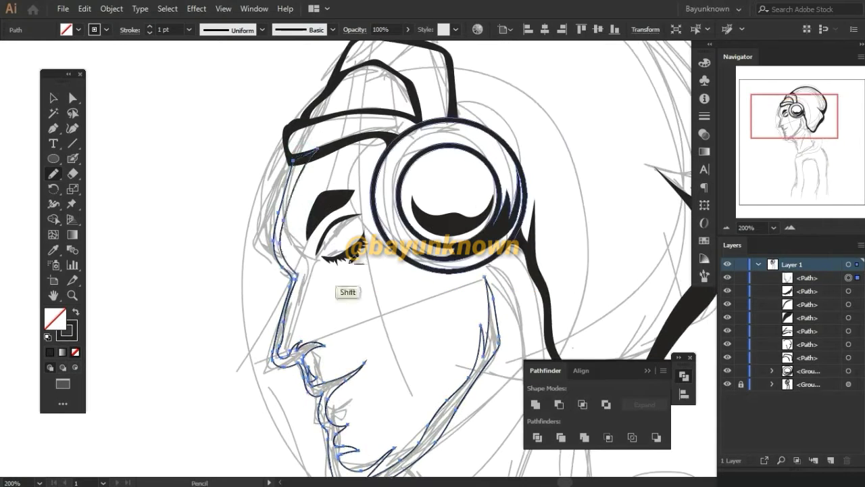
{"action": "key", "text": "n"}
{"action": "left_click_drag", "start_coordinate": [311, 116], "coordinate": [394, 230]}
Step: Draw the line behind the jaw and start the neck line below the hat
{"action": "left_click_drag", "start_coordinate": [344, 136], "coordinate": [320, 133]}
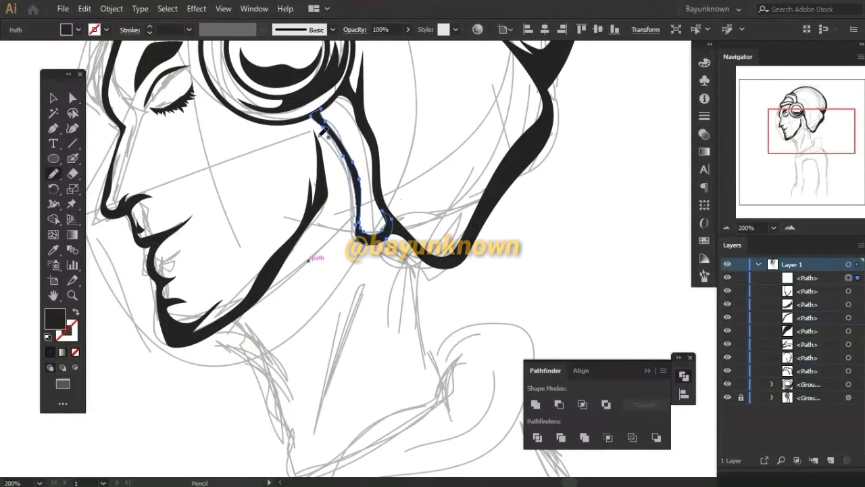
{"action": "scroll", "coordinate": [301, 160], "scroll_direction": "down", "scroll_amount": 5}
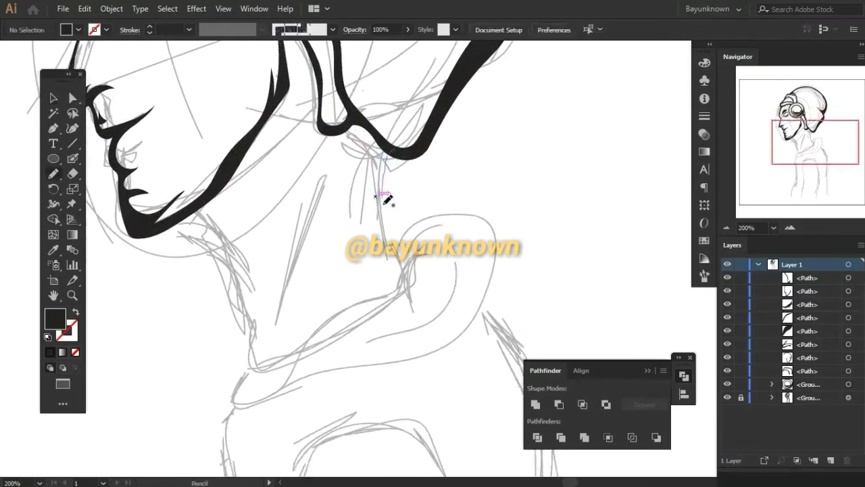
{"action": "left_click_drag", "start_coordinate": [288, 358], "coordinate": [283, 365]}
{"action": "scroll", "coordinate": [284, 365], "scroll_direction": "down", "scroll_amount": 3}
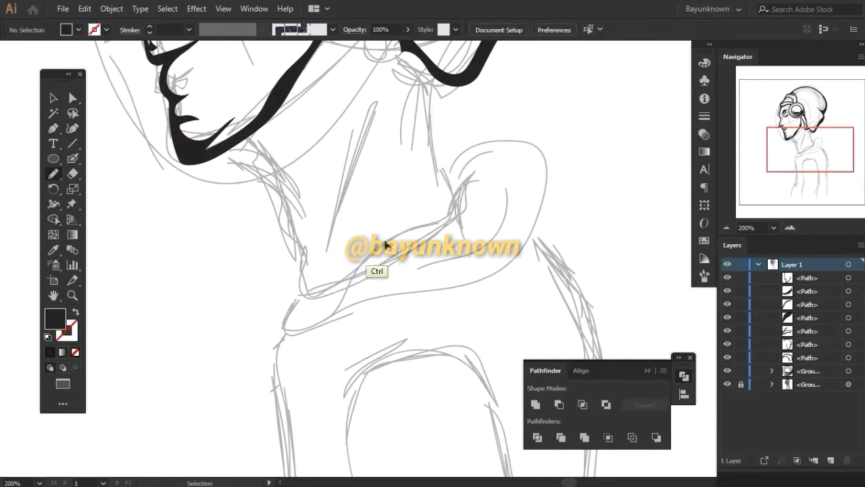
{"action": "key", "text": "shift+x"}
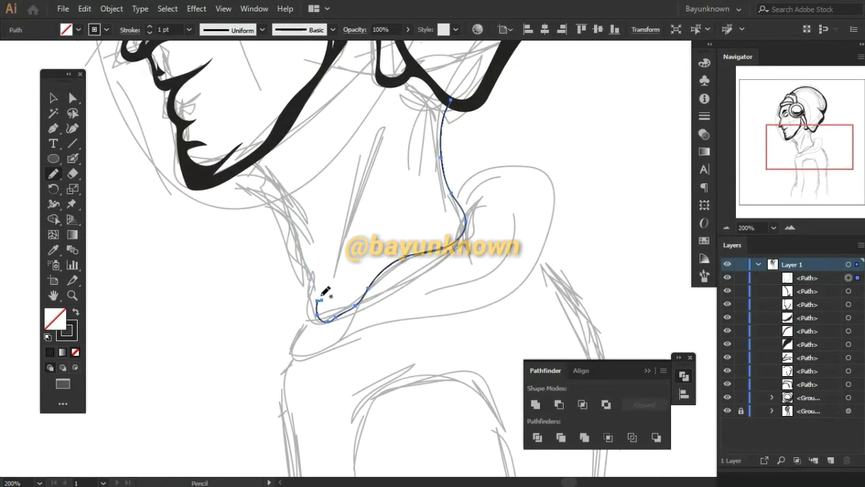
Step: Trace the back and front of the neck, close it at the jaw, and add a spike shadow
{"action": "scroll", "coordinate": [274, 146], "scroll_direction": "left", "scroll_amount": 1}
{"action": "left_click_drag", "start_coordinate": [296, 154], "coordinate": [318, 240]}
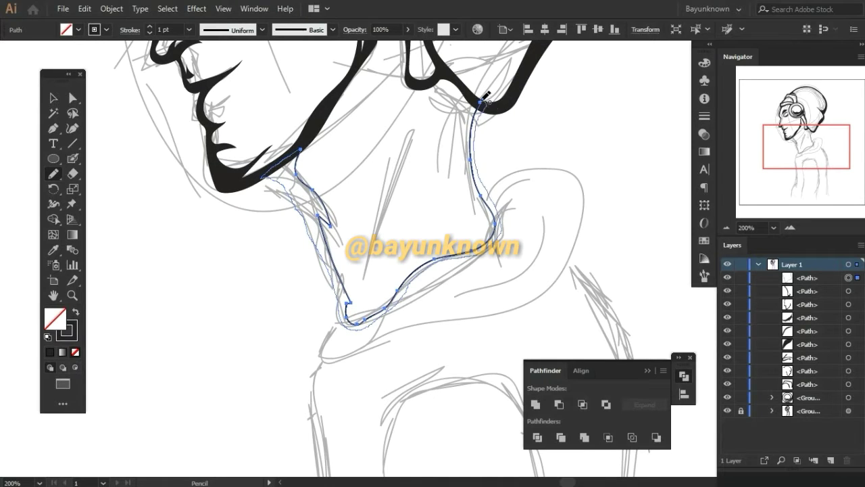
{"action": "left_click_drag", "start_coordinate": [485, 96], "coordinate": [481, 101]}
{"action": "scroll", "coordinate": [481, 101], "scroll_direction": "up", "scroll_amount": 2}
{"action": "scroll", "coordinate": [481, 101], "scroll_direction": "right", "scroll_amount": 2}
{"action": "left_click_drag", "start_coordinate": [325, 323], "coordinate": [378, 145]}
{"action": "left_click_drag", "start_coordinate": [327, 292], "coordinate": [325, 323]}
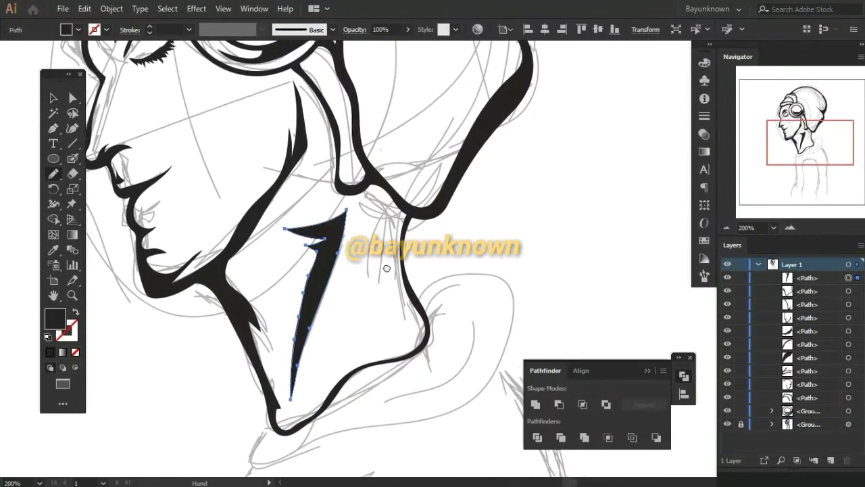
{"action": "scroll", "coordinate": [388, 328], "scroll_direction": "down", "scroll_amount": 3}
{"action": "scroll", "coordinate": [388, 328], "scroll_direction": "up", "scroll_amount": 3}
Step: Trace the hood collar's inner and outer edges and add a black spike inside it
{"action": "left_click_drag", "start_coordinate": [336, 242], "coordinate": [515, 236]}
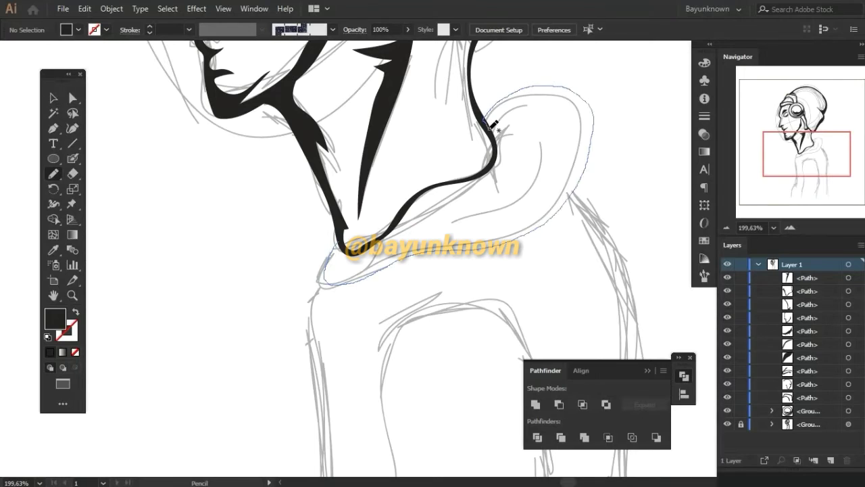
{"action": "left_click_drag", "start_coordinate": [476, 152], "coordinate": [485, 129]}
{"action": "scroll", "coordinate": [473, 203], "scroll_direction": "up", "scroll_amount": 2}
{"action": "scroll", "coordinate": [473, 203], "scroll_direction": "right", "scroll_amount": 1}
{"action": "mouse_move", "coordinate": [307, 289]}
{"action": "left_mouse_down"}
{"action": "mouse_move", "coordinate": [403, 288]}
{"action": "mouse_move", "coordinate": [358, 281]}
{"action": "left_mouse_up"}
{"action": "mouse_move", "coordinate": [515, 172]}
{"action": "left_mouse_down"}
{"action": "mouse_move", "coordinate": [411, 270]}
{"action": "mouse_move", "coordinate": [365, 277]}
{"action": "left_mouse_up"}
{"action": "scroll", "coordinate": [365, 278], "scroll_direction": "down", "scroll_amount": 1}
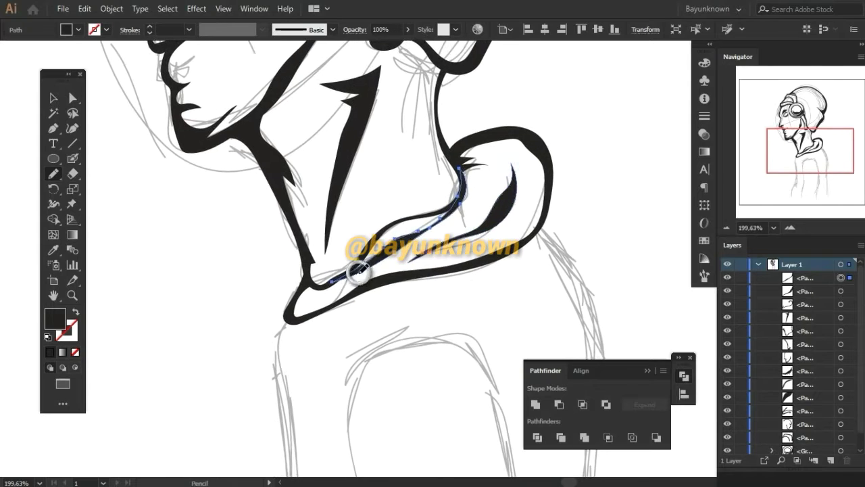
{"action": "left_click", "coordinate": [442, 340], "text": "ctrl"}
{"action": "scroll", "coordinate": [410, 272], "scroll_direction": "down", "scroll_amount": 3}
Step: Pencil-trace the hoodie front below the collar, with a hook at its lower edge
{"action": "left_click_drag", "start_coordinate": [308, 218], "coordinate": [307, 263]}
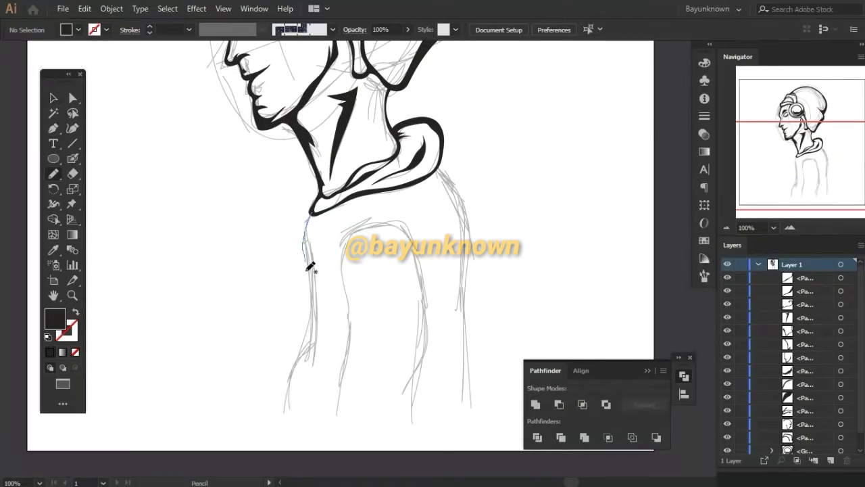
{"action": "left_click_drag", "start_coordinate": [320, 228], "coordinate": [312, 215]}
{"action": "left_click_drag", "start_coordinate": [316, 338], "coordinate": [303, 348]}
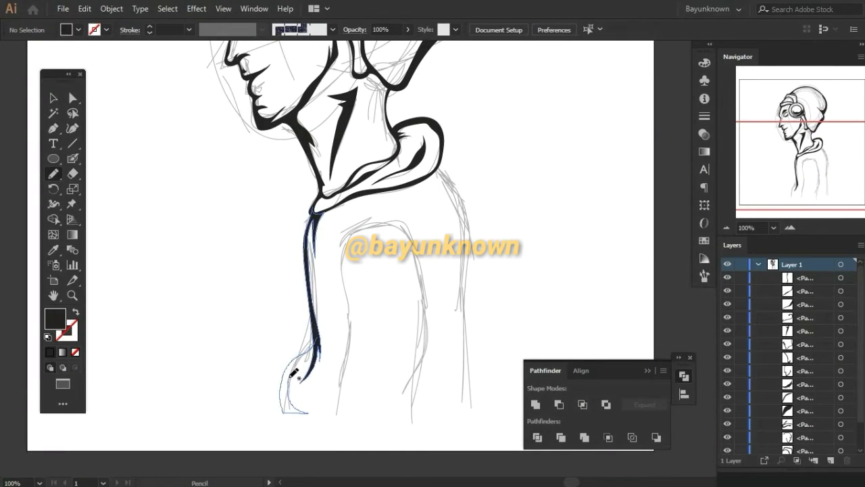
{"action": "scroll", "coordinate": [294, 347], "scroll_direction": "down", "scroll_amount": 3}
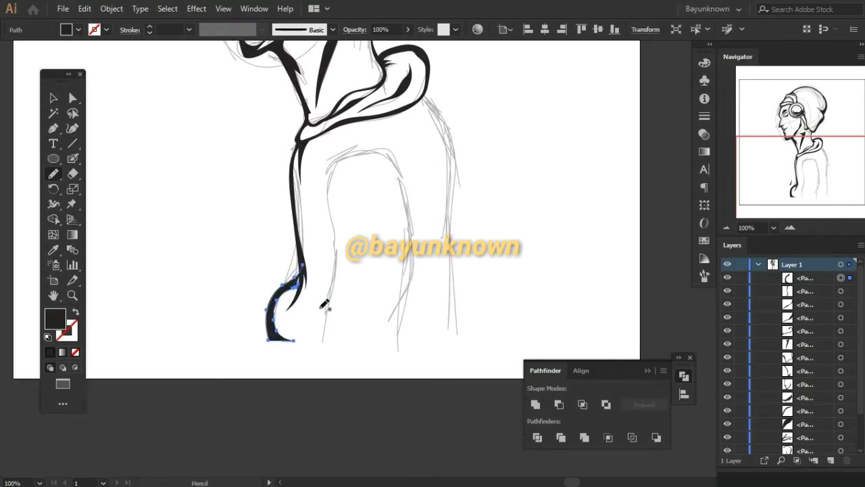
{"action": "scroll", "coordinate": [302, 254], "scroll_direction": "up", "scroll_amount": 2}
Step: Ink the arm: shoulder line, shoulder curl, inner edge and thick edge down to the sleeve
{"action": "left_click_drag", "start_coordinate": [284, 216], "coordinate": [376, 292]}
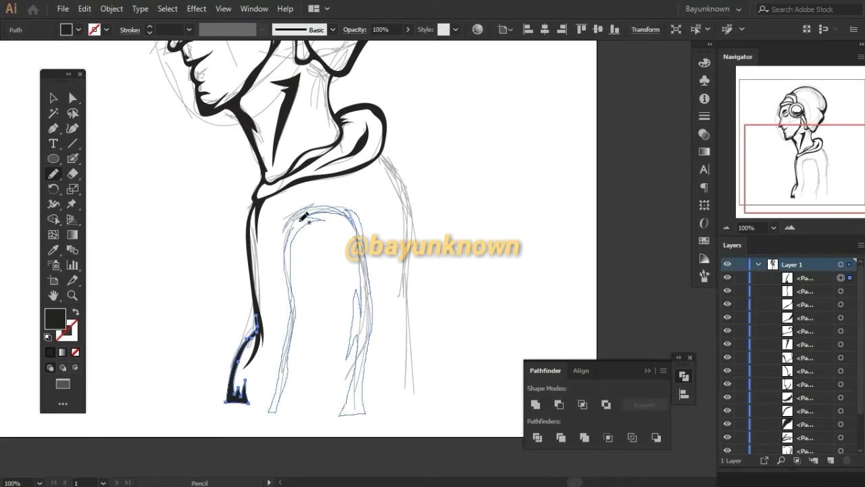
{"action": "scroll", "coordinate": [392, 221], "scroll_direction": "up", "scroll_amount": 2}
{"action": "scroll", "coordinate": [392, 222], "scroll_direction": "up", "scroll_amount": 3}
{"action": "left_click_drag", "start_coordinate": [384, 139], "coordinate": [285, 218]}
{"action": "mouse_move", "coordinate": [425, 152]}
{"action": "left_mouse_down"}
{"action": "mouse_move", "coordinate": [466, 161]}
{"action": "mouse_move", "coordinate": [467, 152]}
{"action": "left_mouse_up"}
{"action": "scroll", "coordinate": [403, 270], "scroll_direction": "down", "scroll_amount": 3}
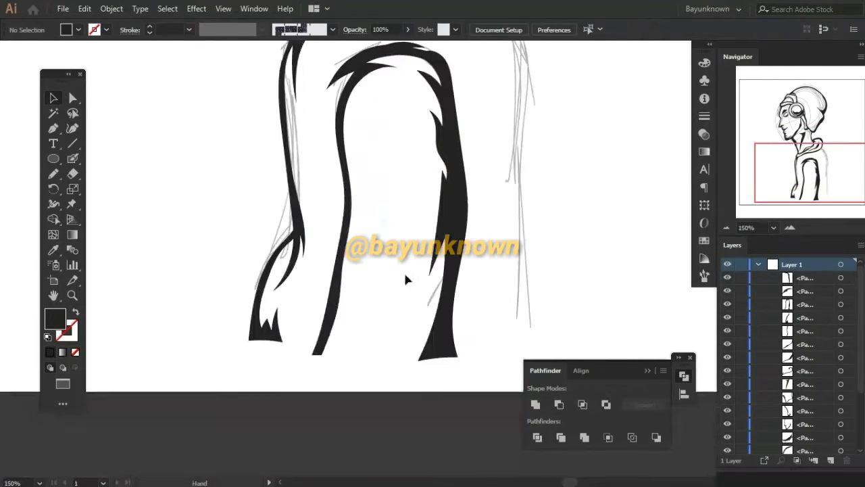
{"action": "scroll", "coordinate": [404, 270], "scroll_direction": "up", "scroll_amount": 2}
{"action": "mouse_move", "coordinate": [356, 425]}
{"action": "left_mouse_down"}
{"action": "mouse_move", "coordinate": [418, 319]}
{"action": "mouse_move", "coordinate": [399, 422]}
{"action": "left_mouse_up"}
{"action": "key", "text": "ctrl+shift+a"}
Step: Trace the back of the hoodie, fitting the whole artboard in view
{"action": "scroll", "coordinate": [406, 176], "scroll_direction": "up", "scroll_amount": 3}
{"action": "scroll", "coordinate": [349, 116], "scroll_direction": "right", "scroll_amount": 5}
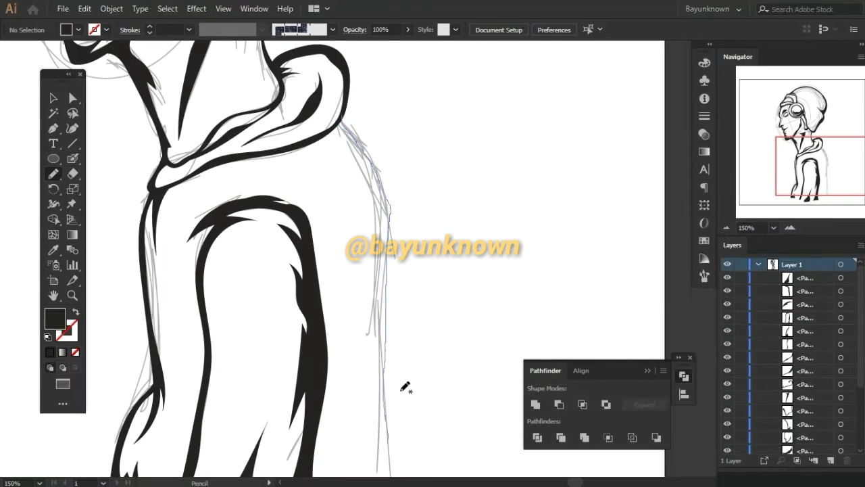
{"action": "left_click_drag", "start_coordinate": [368, 44], "coordinate": [396, 354]}
{"action": "key", "text": "ctrl+0"}
{"action": "left_click_drag", "start_coordinate": [391, 238], "coordinate": [392, 235]}
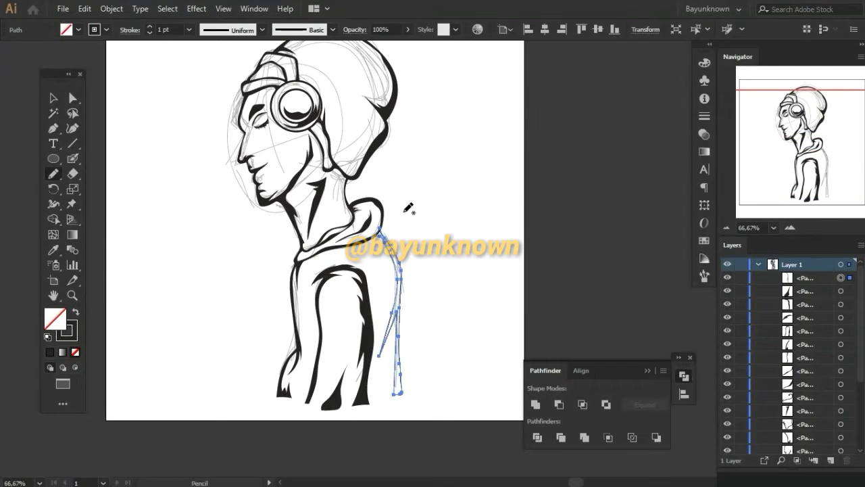
{"action": "scroll", "coordinate": [386, 344], "scroll_direction": "up", "scroll_amount": 5}
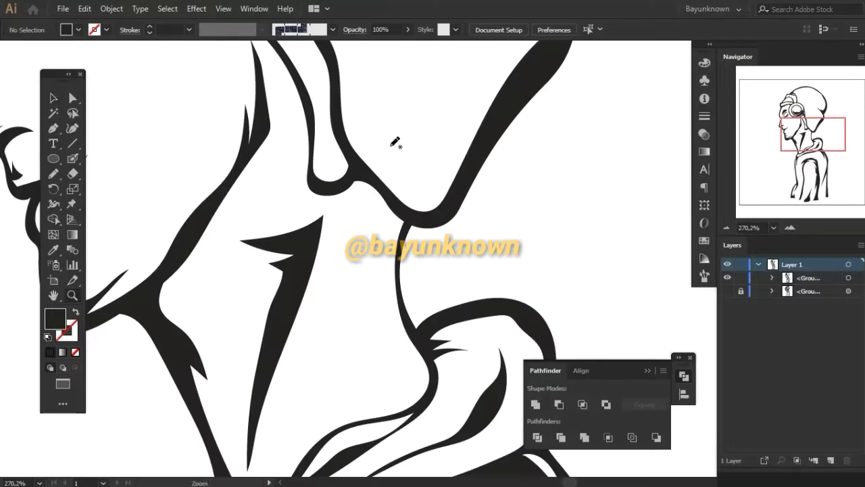
Step: Draw a line beside the neck and a fold line inside the hood collar
{"action": "left_click_drag", "start_coordinate": [369, 150], "coordinate": [371, 205]}
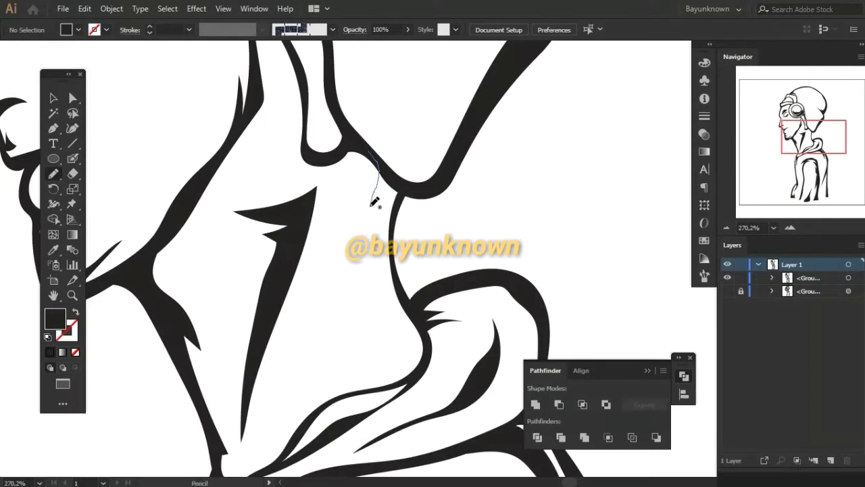
{"action": "left_click_drag", "start_coordinate": [390, 168], "coordinate": [391, 169]}
{"action": "scroll", "coordinate": [263, 221], "scroll_direction": "down", "scroll_amount": 4}
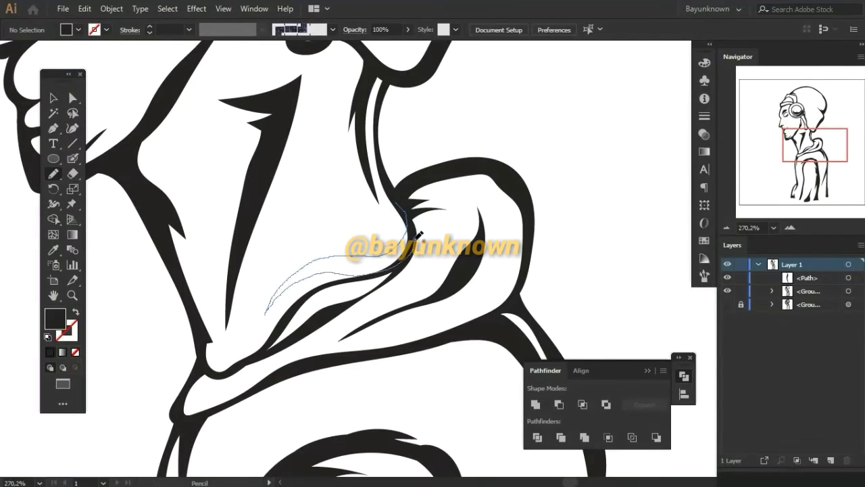
{"action": "left_click_drag", "start_coordinate": [418, 235], "coordinate": [418, 236]}
{"action": "scroll", "coordinate": [327, 190], "scroll_direction": "down", "scroll_amount": 5}
{"action": "left_click_drag", "start_coordinate": [304, 189], "coordinate": [230, 207]}
{"action": "scroll", "coordinate": [238, 212], "scroll_direction": "down", "scroll_amount": 2}
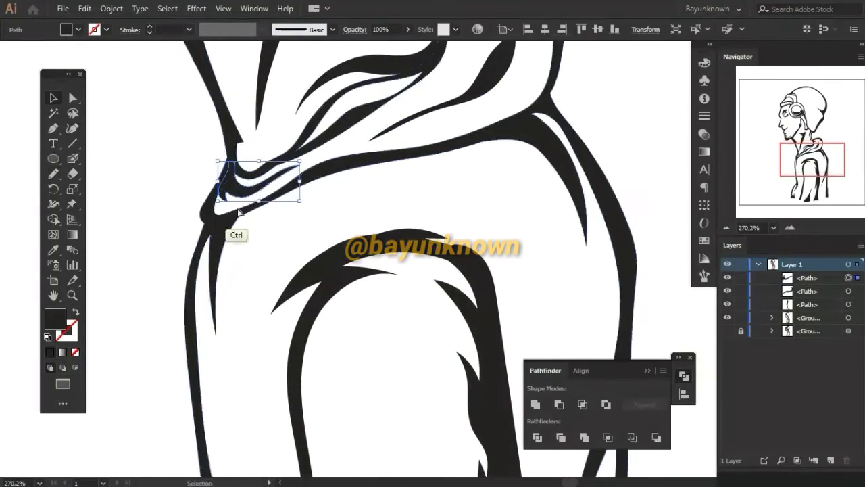
{"action": "left_click", "coordinate": [238, 212], "text": "ctrl"}
{"action": "key", "text": "ctrl+minus"}
{"action": "key", "text": "ctrl+minus"}
Step: Add short shading strokes on the hood and down the sleeve
{"action": "left_click_drag", "start_coordinate": [298, 258], "coordinate": [298, 258]}
{"action": "left_click_drag", "start_coordinate": [460, 233], "coordinate": [395, 184]}
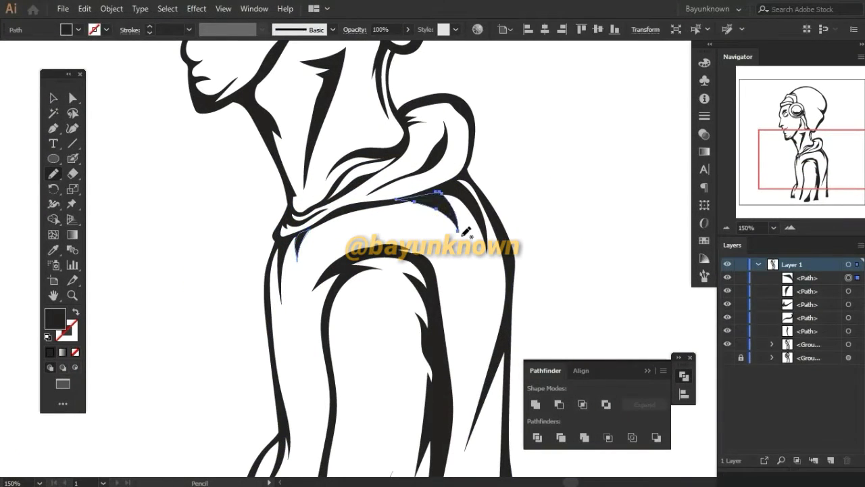
{"action": "scroll", "coordinate": [410, 213], "scroll_direction": "down", "scroll_amount": 5}
{"action": "scroll", "coordinate": [410, 213], "scroll_direction": "left", "scroll_amount": 2}
{"action": "left_click_drag", "start_coordinate": [357, 429], "coordinate": [358, 427]}
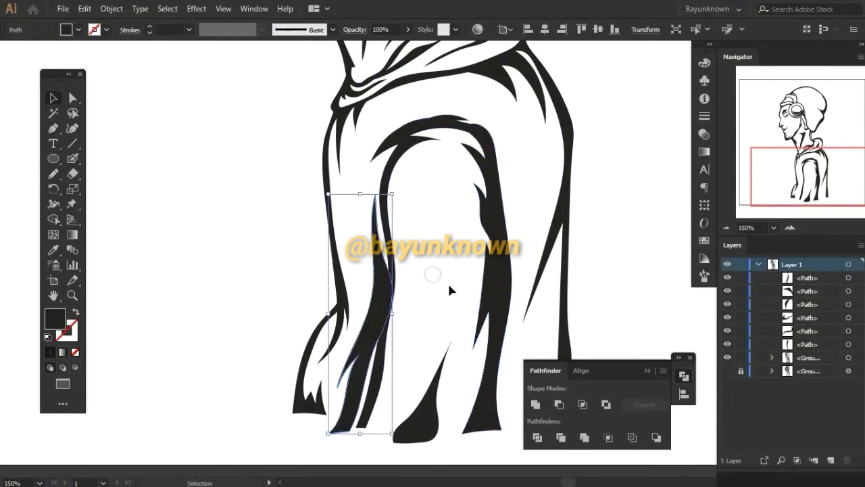
{"action": "scroll", "coordinate": [447, 281], "scroll_direction": "right", "scroll_amount": 5}
{"action": "mouse_move", "coordinate": [373, 292]}
{"action": "left_mouse_down"}
{"action": "mouse_move", "coordinate": [323, 414]}
{"action": "mouse_move", "coordinate": [319, 394]}
{"action": "left_mouse_up"}
{"action": "scroll", "coordinate": [432, 319], "scroll_direction": "up", "scroll_amount": 3}
{"action": "scroll", "coordinate": [342, 200], "scroll_direction": "left", "scroll_amount": 3}
{"action": "scroll", "coordinate": [426, 170], "scroll_direction": "down", "scroll_amount": 3}
{"action": "scroll", "coordinate": [425, 170], "scroll_direction": "left", "scroll_amount": 2}
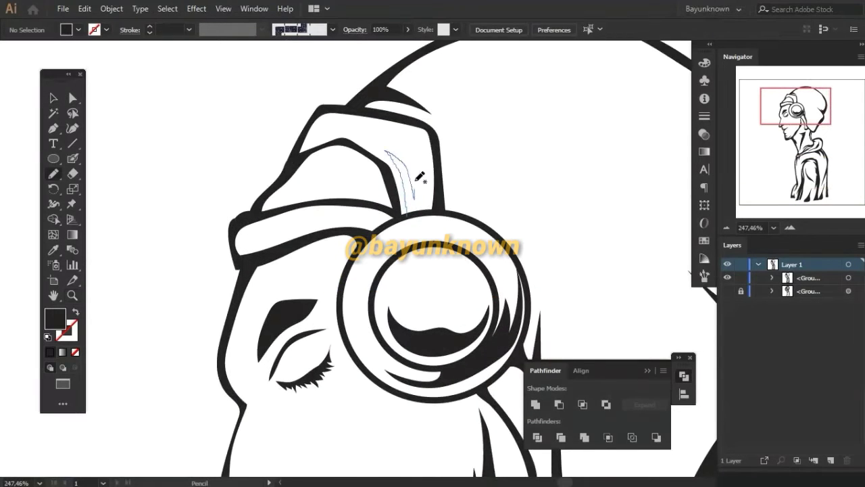
Step: Draw hair strands on the side of the cap and above the headphone
{"action": "left_click_drag", "start_coordinate": [416, 181], "coordinate": [409, 202]}
{"action": "scroll", "coordinate": [351, 203], "scroll_direction": "down", "scroll_amount": 2}
{"action": "scroll", "coordinate": [352, 203], "scroll_direction": "left", "scroll_amount": 2}
{"action": "left_click_drag", "start_coordinate": [297, 195], "coordinate": [302, 185]}
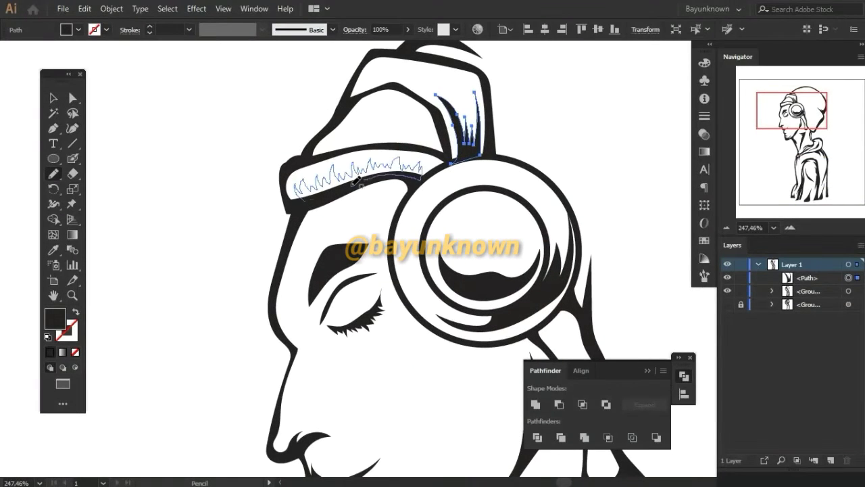
{"action": "left_click_drag", "start_coordinate": [356, 181], "coordinate": [358, 180]}
{"action": "scroll", "coordinate": [358, 203], "scroll_direction": "down", "scroll_amount": 3}
{"action": "scroll", "coordinate": [358, 203], "scroll_direction": "right", "scroll_amount": 4}
{"action": "left_click_drag", "start_coordinate": [298, 218], "coordinate": [341, 237]}
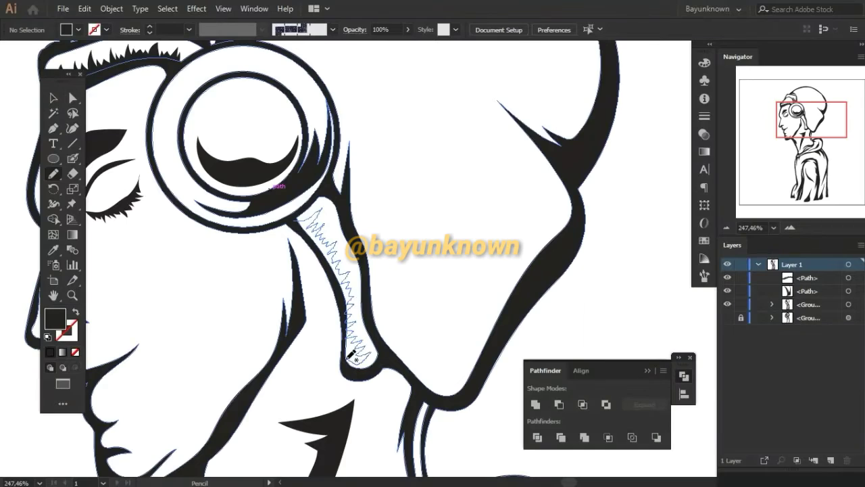
{"action": "left_click_drag", "start_coordinate": [351, 356], "coordinate": [352, 357]}
{"action": "scroll", "coordinate": [305, 271], "scroll_direction": "down", "scroll_amount": 2}
Step: Swap fill and stroke colours and hatch the back of the cap above the neck
{"action": "key", "text": "ctrl+a"}
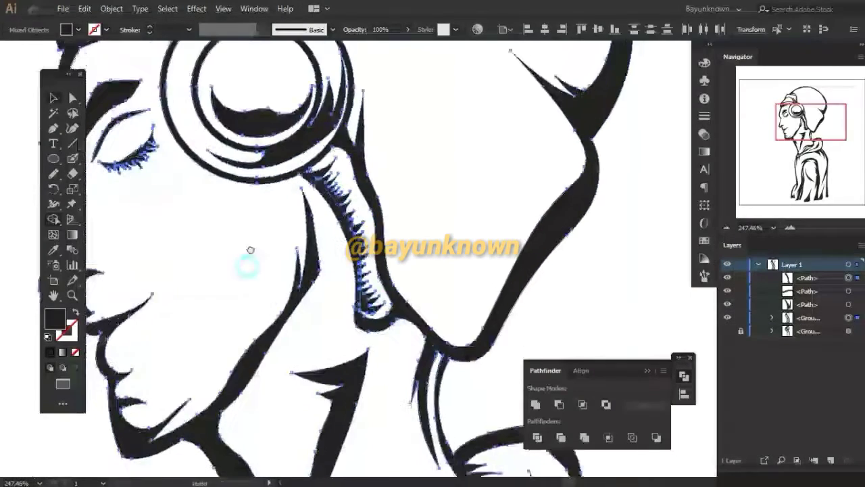
{"action": "key", "text": "ctrl+shift+a"}
{"action": "key", "text": "ctrl+1"}
{"action": "key", "text": "shift+x"}
{"action": "left_click_drag", "start_coordinate": [380, 322], "coordinate": [410, 369]}
{"action": "mouse_move", "coordinate": [413, 381]}
{"action": "left_mouse_down"}
{"action": "mouse_move", "coordinate": [401, 322]}
{"action": "mouse_move", "coordinate": [401, 369]}
{"action": "left_mouse_up"}
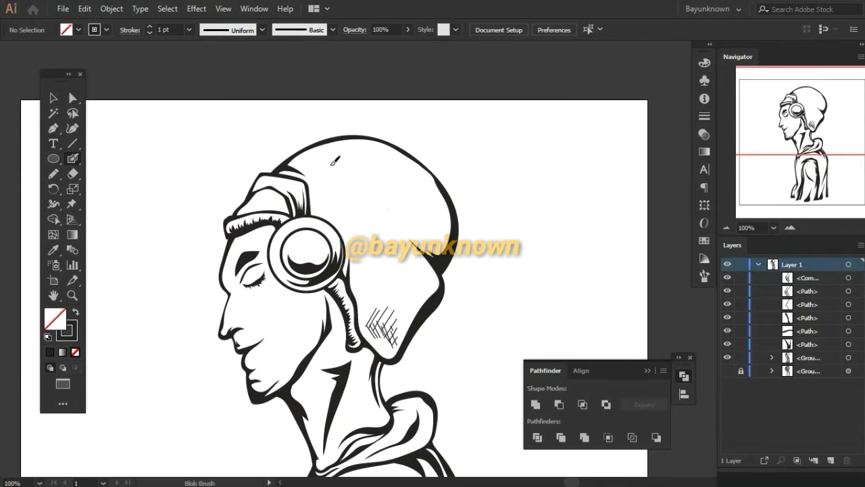
Step: Hatch across the top of the cap with Blob Brush strokes
{"action": "left_click_drag", "start_coordinate": [336, 165], "coordinate": [342, 154]}
{"action": "mouse_move", "coordinate": [353, 171]}
{"action": "left_mouse_down"}
{"action": "mouse_move", "coordinate": [361, 161]}
{"action": "mouse_move", "coordinate": [376, 174]}
{"action": "left_mouse_up"}
{"action": "left_click_drag", "start_coordinate": [390, 215], "coordinate": [400, 202]}
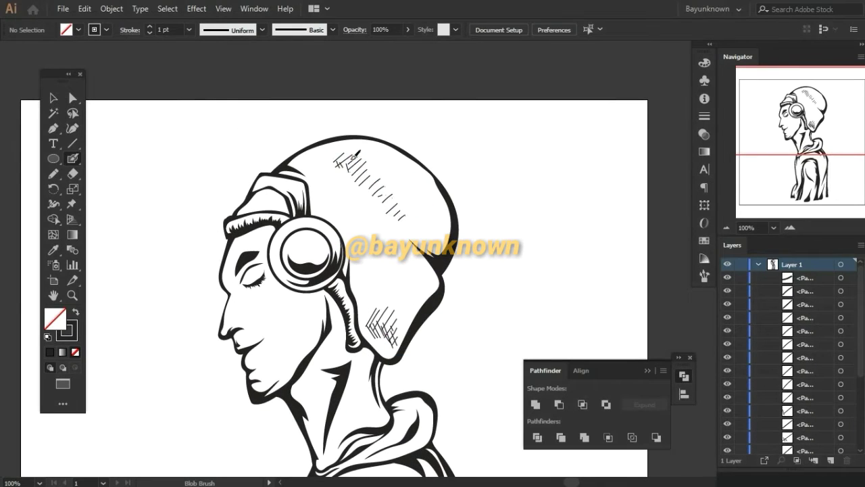
{"action": "left_click_drag", "start_coordinate": [353, 183], "coordinate": [372, 153]}
{"action": "left_click_drag", "start_coordinate": [389, 270], "coordinate": [422, 226]}
Step: Zoom in and hatch and cross-hatch the area above the headphone
{"action": "key", "text": "z"}
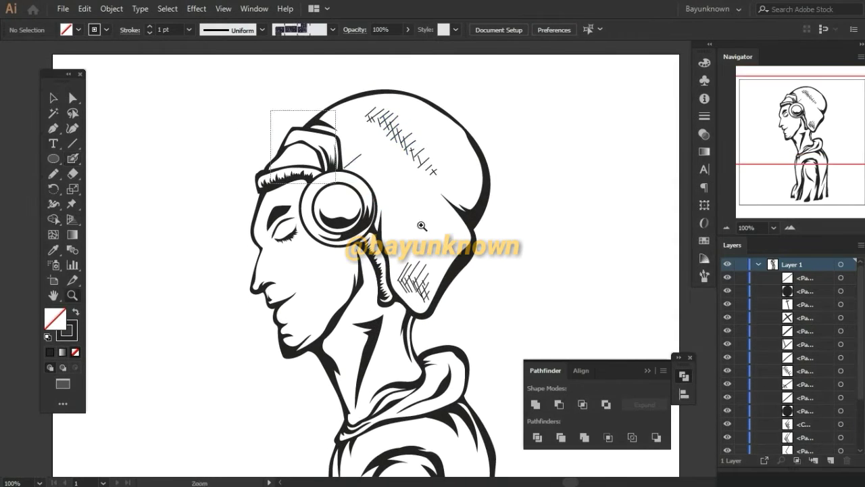
{"action": "left_click_drag", "start_coordinate": [398, 169], "coordinate": [433, 169]}
{"action": "key", "text": "shift+b"}
{"action": "mouse_move", "coordinate": [279, 166]}
{"action": "left_mouse_down"}
{"action": "mouse_move", "coordinate": [315, 135]}
{"action": "mouse_move", "coordinate": [326, 140]}
{"action": "left_mouse_up"}
{"action": "mouse_move", "coordinate": [304, 176]}
{"action": "left_mouse_down"}
{"action": "mouse_move", "coordinate": [336, 148]}
{"action": "mouse_move", "coordinate": [346, 161]}
{"action": "mouse_move", "coordinate": [323, 198]}
{"action": "left_mouse_up"}
{"action": "left_click_drag", "start_coordinate": [310, 152], "coordinate": [337, 204]}
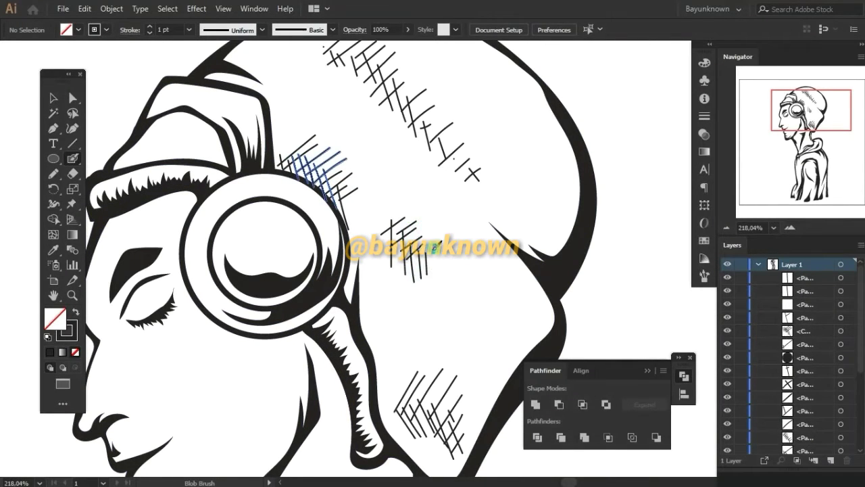
{"action": "scroll", "coordinate": [585, 151], "scroll_direction": "down", "scroll_amount": 3}
{"action": "scroll", "coordinate": [584, 151], "scroll_direction": "down", "scroll_amount": 3}
{"action": "scroll", "coordinate": [405, 156], "scroll_direction": "up", "scroll_amount": 3}
{"action": "scroll", "coordinate": [419, 121], "scroll_direction": "up", "scroll_amount": 1}
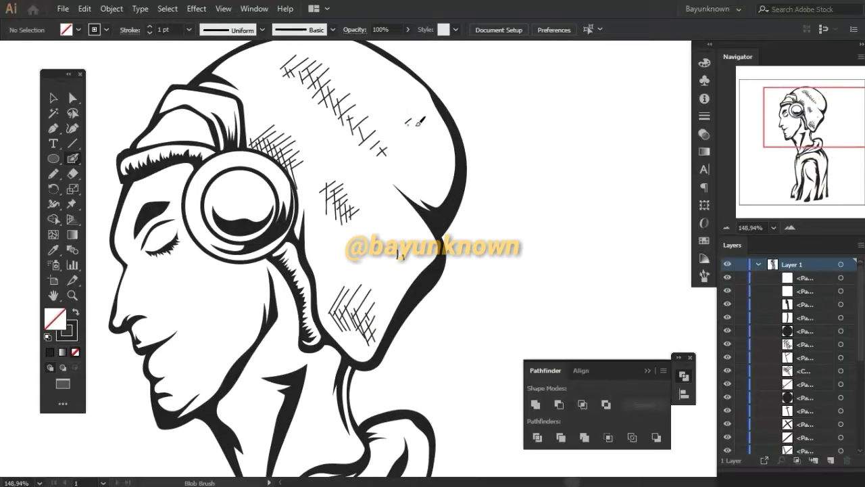
{"action": "left_click_drag", "start_coordinate": [278, 98], "coordinate": [332, 139]}
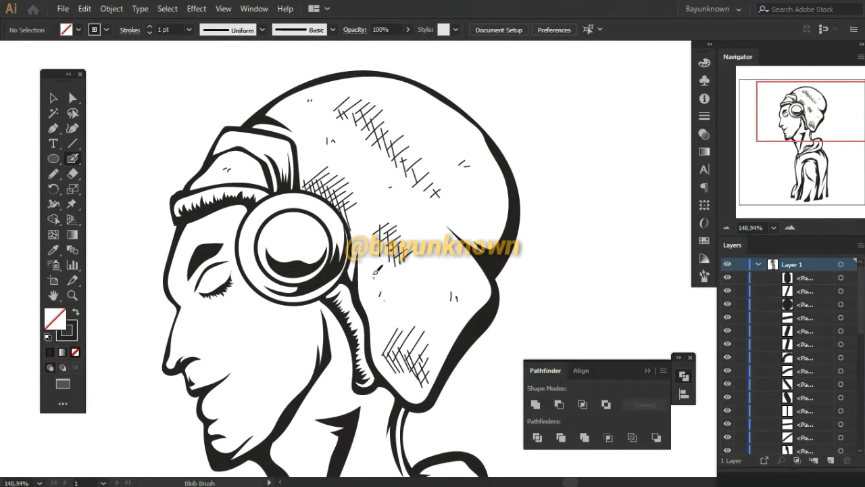
Step: Scatter six short tick marks across the hoodie sleeve
{"action": "scroll", "coordinate": [419, 307], "scroll_direction": "down", "scroll_amount": 5}
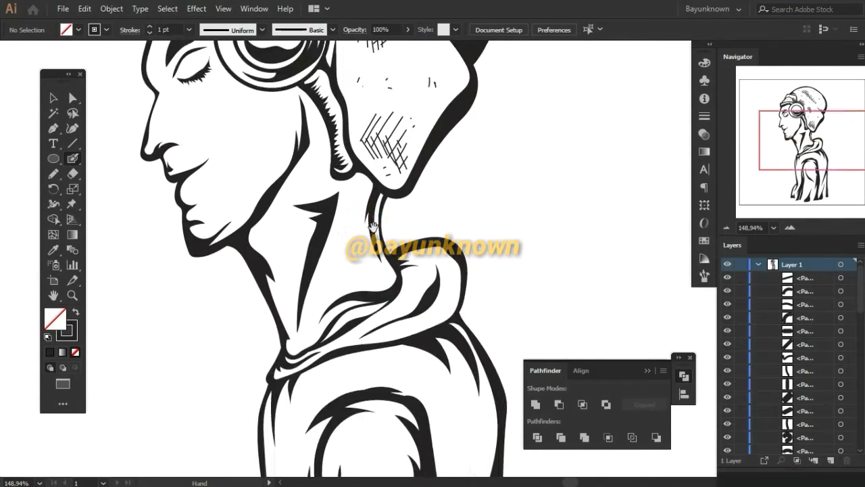
{"action": "scroll", "coordinate": [432, 308], "scroll_direction": "down", "scroll_amount": 2}
{"action": "left_click_drag", "start_coordinate": [450, 379], "coordinate": [432, 264]}
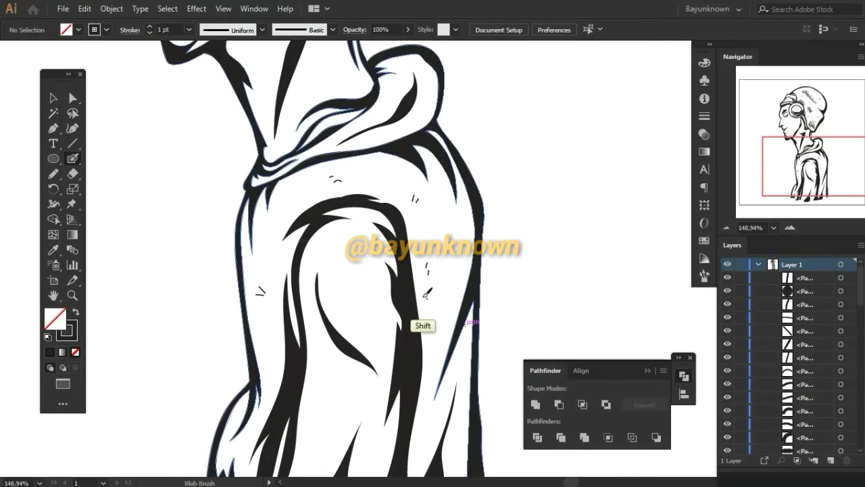
{"action": "left_click_drag", "start_coordinate": [358, 274], "coordinate": [360, 280]}
{"action": "left_click_drag", "start_coordinate": [324, 388], "coordinate": [369, 403]}
{"action": "left_click_drag", "start_coordinate": [370, 442], "coordinate": [373, 447]}
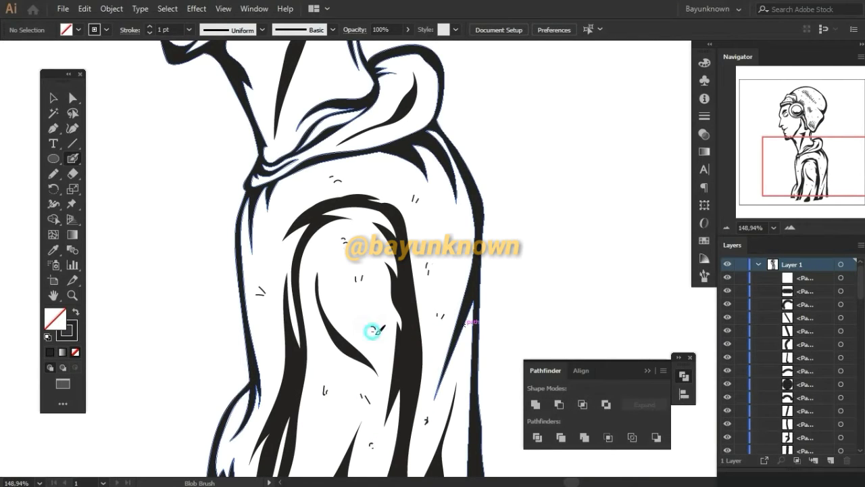
{"action": "left_click_drag", "start_coordinate": [371, 327], "coordinate": [374, 331]}
{"action": "left_click_drag", "start_coordinate": [308, 460], "coordinate": [313, 457]}
{"action": "left_click_drag", "start_coordinate": [338, 426], "coordinate": [367, 344]}
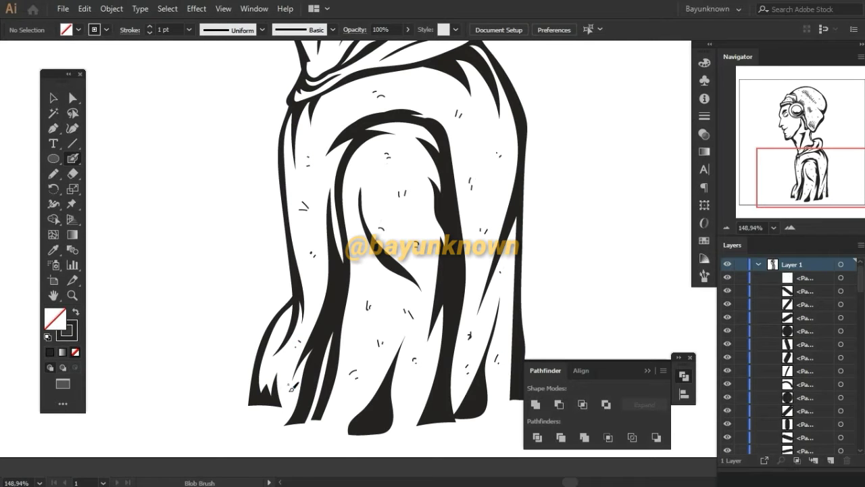
Step: Fit the artboard in view and select all the artwork
{"action": "key", "text": "ctrl+0"}
{"action": "key", "text": "v"}
{"action": "key", "text": "ctrl+a"}
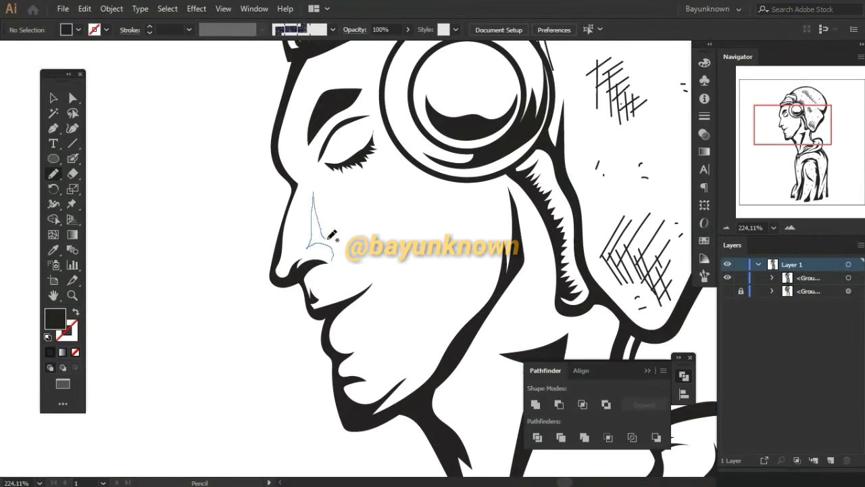
Step: Pencil a shadow beside the nose and a crease line below the mouth
{"action": "left_click_drag", "start_coordinate": [337, 254], "coordinate": [336, 256]}
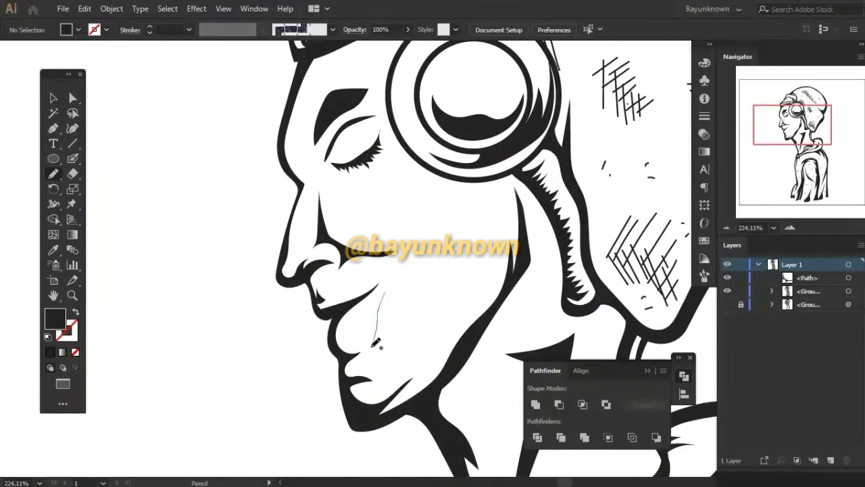
{"action": "left_click_drag", "start_coordinate": [342, 295], "coordinate": [330, 301]}
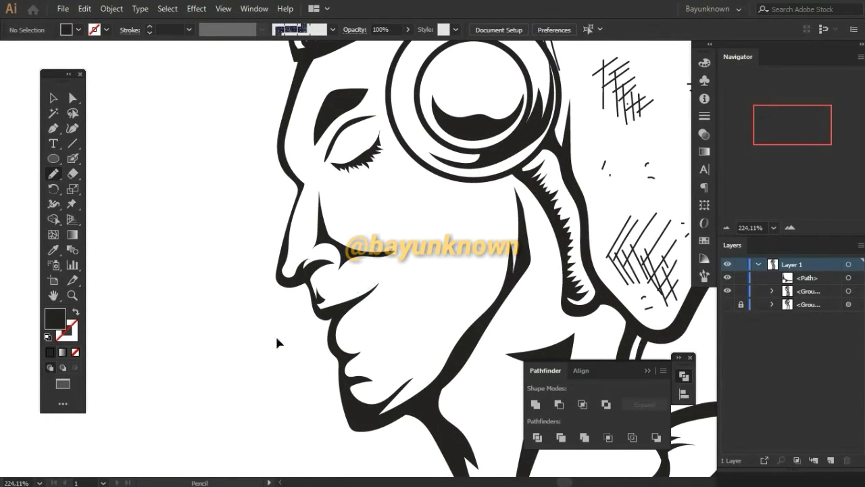
{"action": "key", "text": "ctrl+0"}
Step: Draw a dark 448 × 746 px rectangle covering the whole figure
{"action": "key", "text": "m"}
{"action": "mouse_move", "coordinate": [204, 113]}
{"action": "left_mouse_down"}
{"action": "mouse_move", "coordinate": [413, 460]}
{"action": "mouse_move", "coordinate": [438, 341]}
{"action": "left_mouse_up"}
{"action": "key", "text": "v"}
{"action": "left_click_drag", "start_coordinate": [324, 341], "coordinate": [323, 369]}
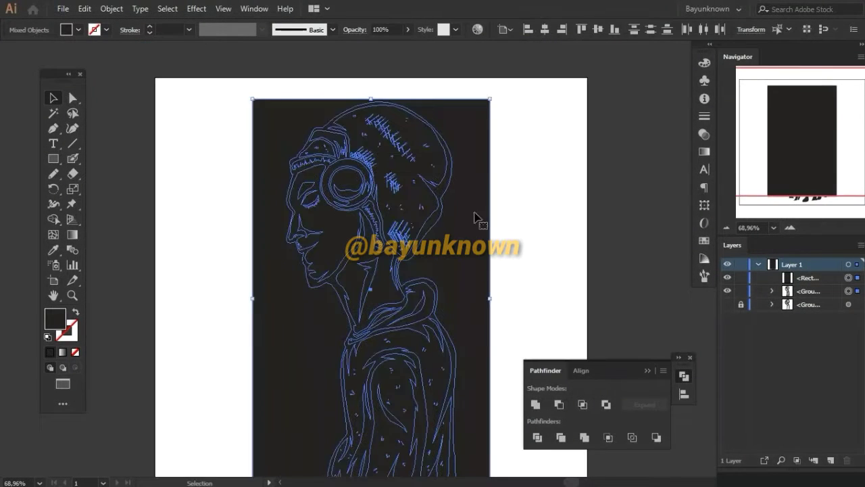
Step: Select the rectangle together with the figure and make the shapes pixel perfect
{"action": "left_click", "coordinate": [445, 118]}
{"action": "key", "text": "ctrl+a"}
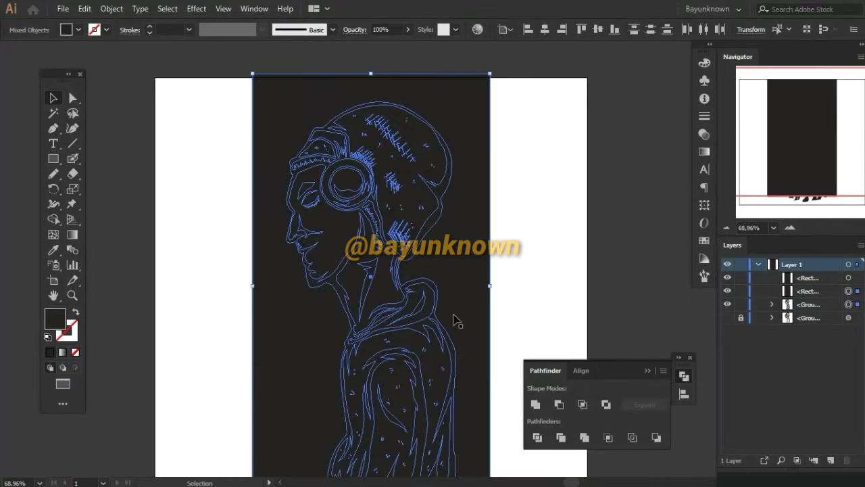
{"action": "right_click", "coordinate": [464, 330]}
{"action": "left_click", "coordinate": [575, 271]}
{"action": "key", "text": "ctrl+a"}
{"action": "right_click", "coordinate": [525, 220]}
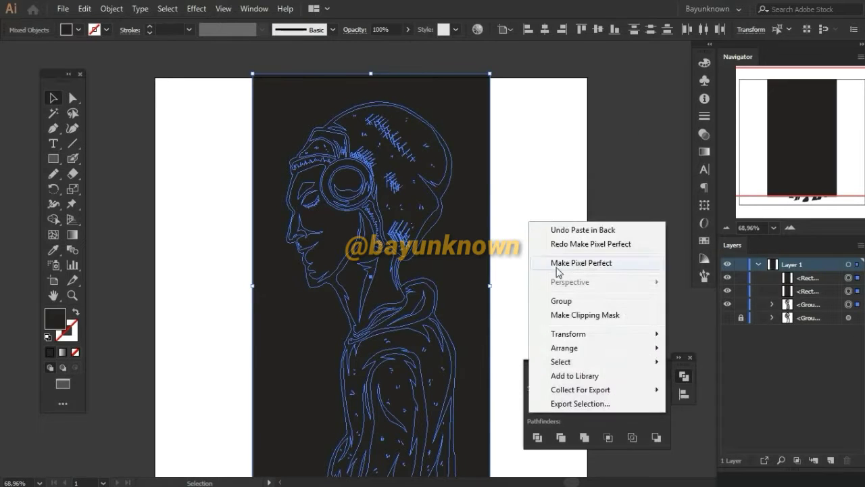
{"action": "left_click", "coordinate": [568, 263]}
Step: Remove the rectangle outside the figure with Shape Builder and fill it pink (#ff8fd2)
{"action": "key", "text": "shift+m"}
{"action": "left_click", "coordinate": [477, 223], "text": "alt"}
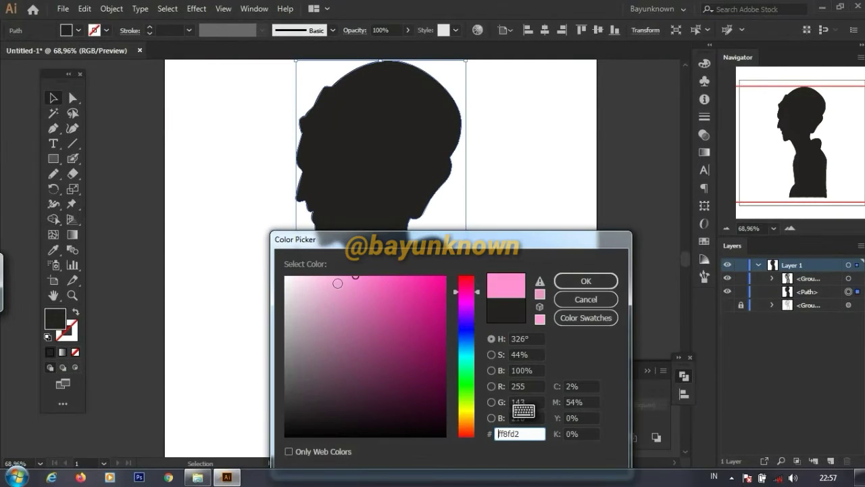
{"action": "key", "text": "Return"}
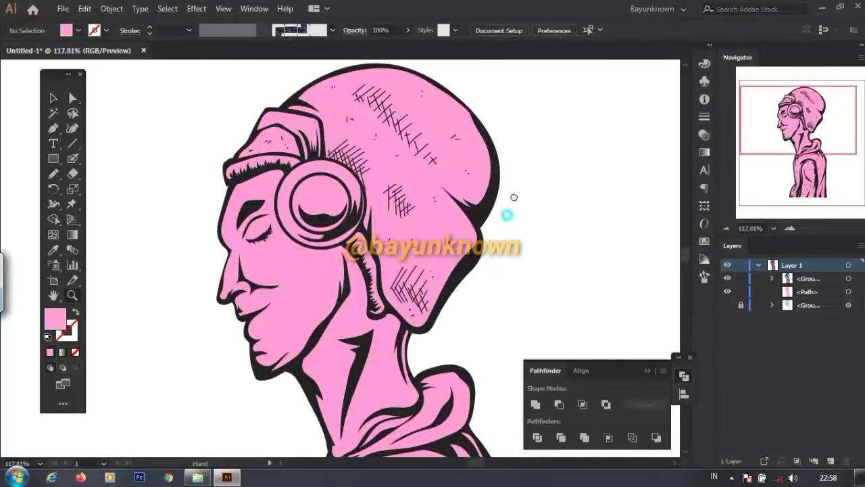
Step: Fill the face shadow shape with a darker pink, reshape its anchors, and deselect
{"action": "left_click_drag", "start_coordinate": [506, 215], "coordinate": [510, 211]}
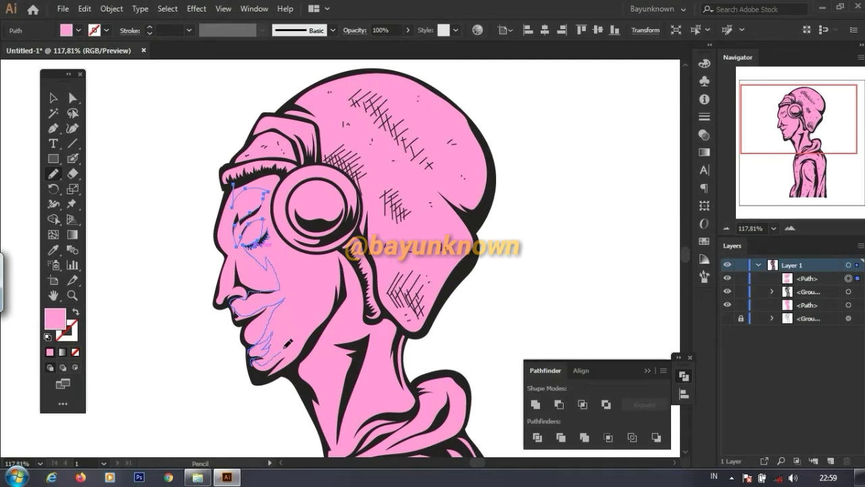
{"action": "double_click", "coordinate": [68, 317]}
{"action": "left_click", "coordinate": [572, 282]}
{"action": "scroll", "coordinate": [546, 277], "scroll_direction": "down", "scroll_amount": 3}
{"action": "key", "text": "a"}
{"action": "left_click_drag", "start_coordinate": [287, 159], "coordinate": [245, 182]}
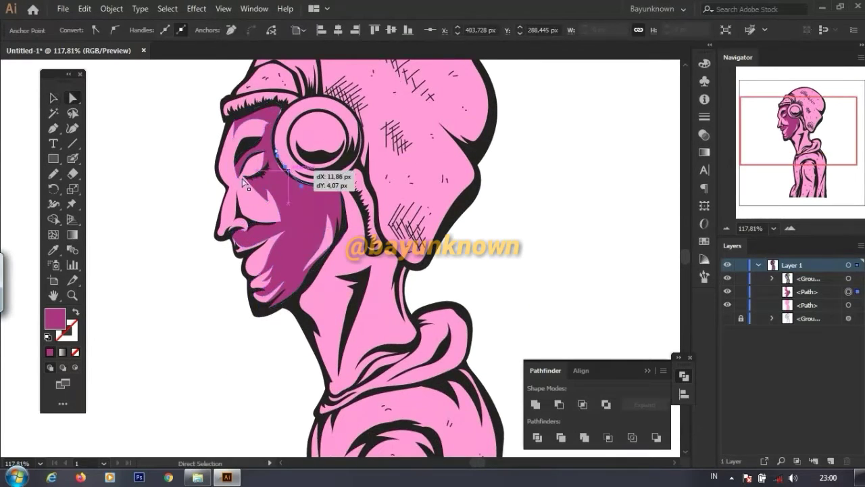
{"action": "key", "text": "v"}
{"action": "double_click", "coordinate": [55, 318]}
{"action": "key", "text": "Escape"}
{"action": "key", "text": "i"}
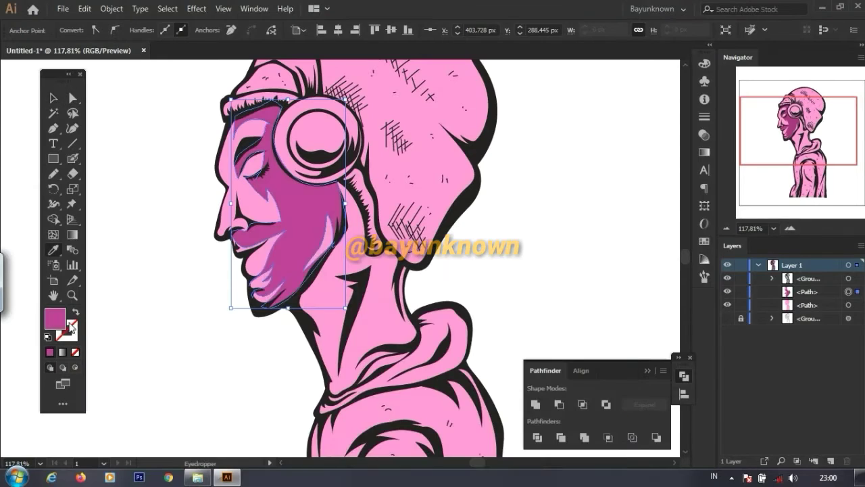
{"action": "left_click", "coordinate": [433, 149]}
{"action": "mouse_move", "coordinate": [483, 225]}
{"action": "left_mouse_down"}
{"action": "mouse_move", "coordinate": [517, 257]}
{"action": "mouse_move", "coordinate": [460, 298]}
{"action": "left_mouse_up"}
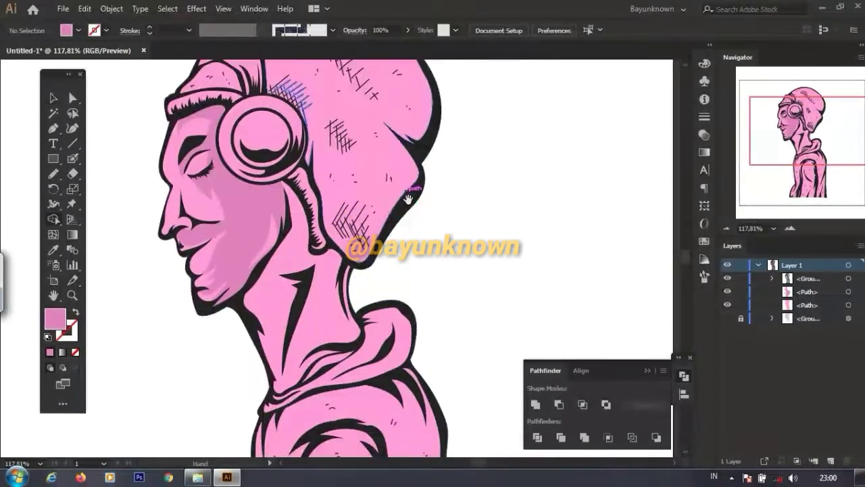
Step: Pencil a darker-pink shading shape along the neck
{"action": "key", "text": "n"}
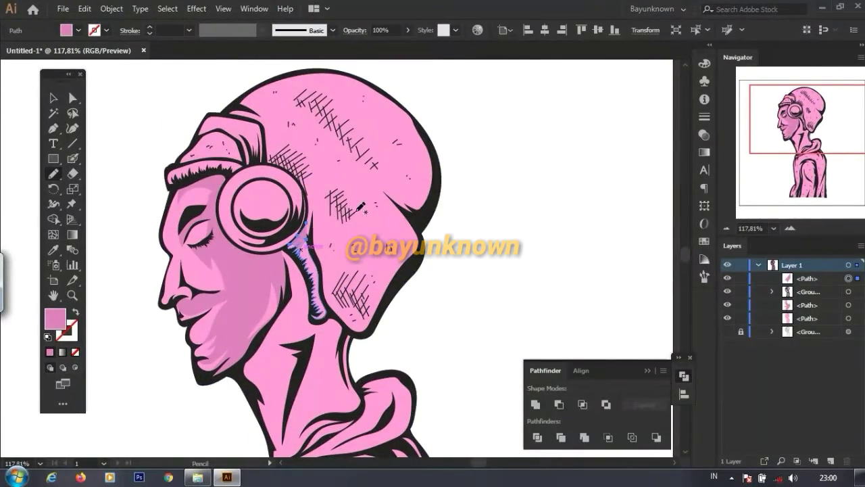
{"action": "left_click_drag", "start_coordinate": [360, 206], "coordinate": [473, 87]}
{"action": "key", "text": "v"}
{"action": "left_click_drag", "start_coordinate": [227, 199], "coordinate": [235, 241]}
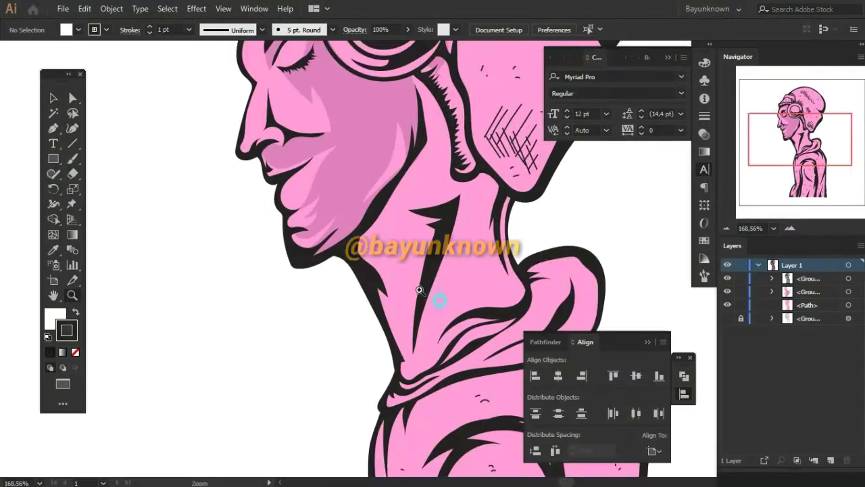
{"action": "left_click_drag", "start_coordinate": [353, 77], "coordinate": [382, 85]}
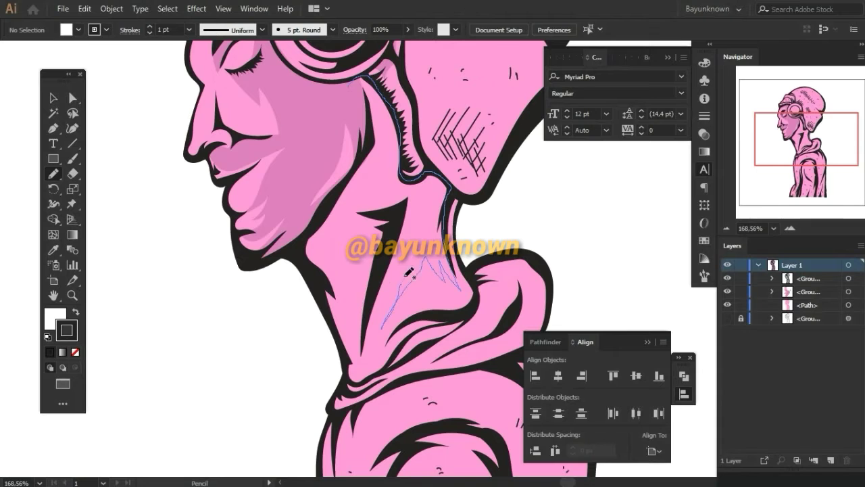
{"action": "left_click_drag", "start_coordinate": [409, 272], "coordinate": [409, 216]}
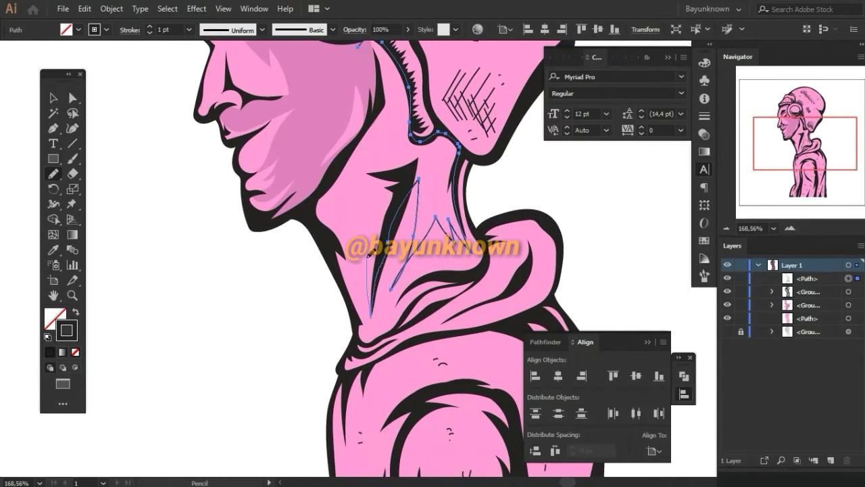
{"action": "left_click_drag", "start_coordinate": [368, 255], "coordinate": [428, 215]}
Step: Add shading shapes across the hood folds
{"action": "scroll", "coordinate": [348, 182], "scroll_direction": "down", "scroll_amount": 3}
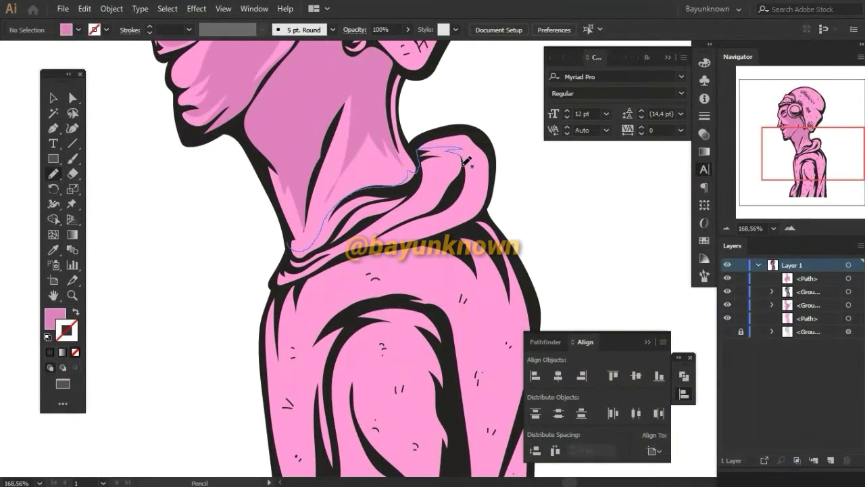
{"action": "left_click_drag", "start_coordinate": [292, 232], "coordinate": [290, 235]}
{"action": "scroll", "coordinate": [287, 189], "scroll_direction": "down", "scroll_amount": 2}
{"action": "scroll", "coordinate": [283, 119], "scroll_direction": "down", "scroll_amount": 3}
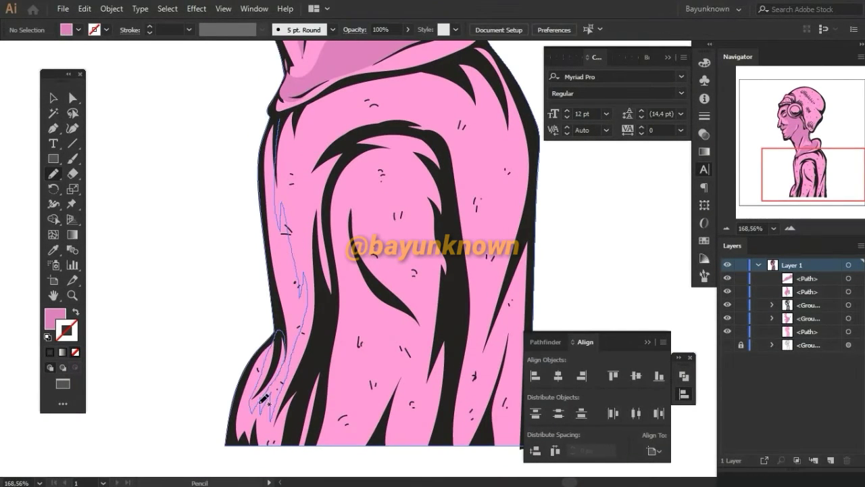
{"action": "left_click_drag", "start_coordinate": [247, 438], "coordinate": [244, 441]}
{"action": "scroll", "coordinate": [243, 432], "scroll_direction": "down", "scroll_amount": 3}
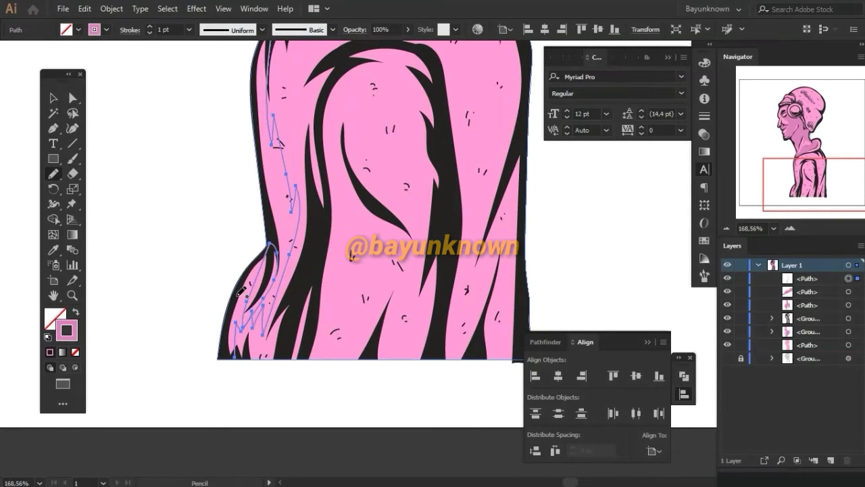
{"action": "scroll", "coordinate": [240, 291], "scroll_direction": "down", "scroll_amount": 1}
{"action": "scroll", "coordinate": [223, 379], "scroll_direction": "up", "scroll_amount": 4}
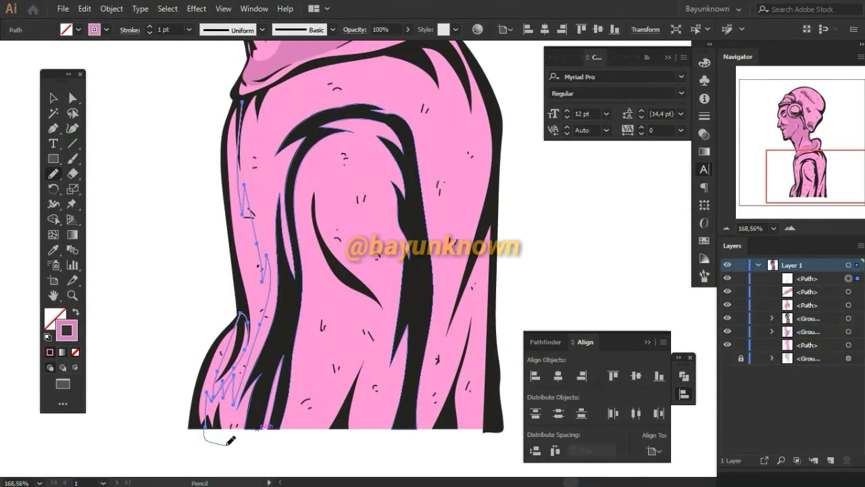
{"action": "scroll", "coordinate": [292, 358], "scroll_direction": "up", "scroll_amount": 5}
{"action": "scroll", "coordinate": [297, 357], "scroll_direction": "right", "scroll_amount": 4}
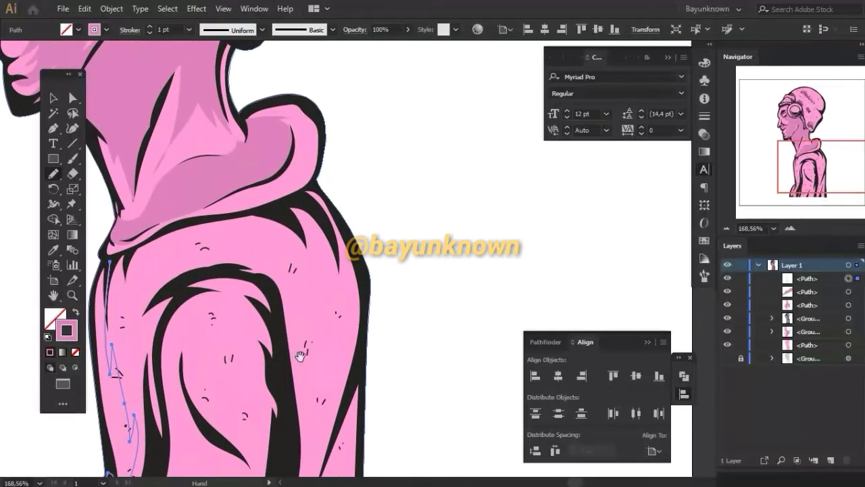
{"action": "scroll", "coordinate": [295, 291], "scroll_direction": "down", "scroll_amount": 2}
{"action": "scroll", "coordinate": [213, 191], "scroll_direction": "left", "scroll_amount": 3}
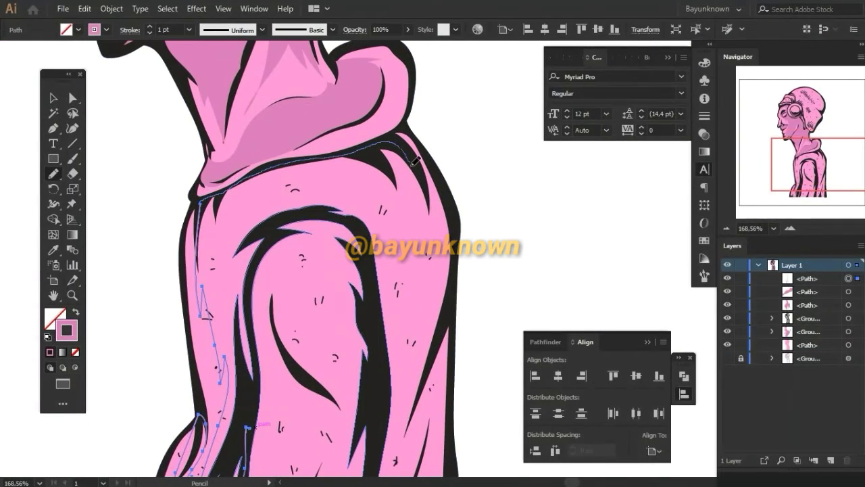
{"action": "scroll", "coordinate": [405, 225], "scroll_direction": "down", "scroll_amount": 2}
{"action": "scroll", "coordinate": [201, 357], "scroll_direction": "right", "scroll_amount": 2}
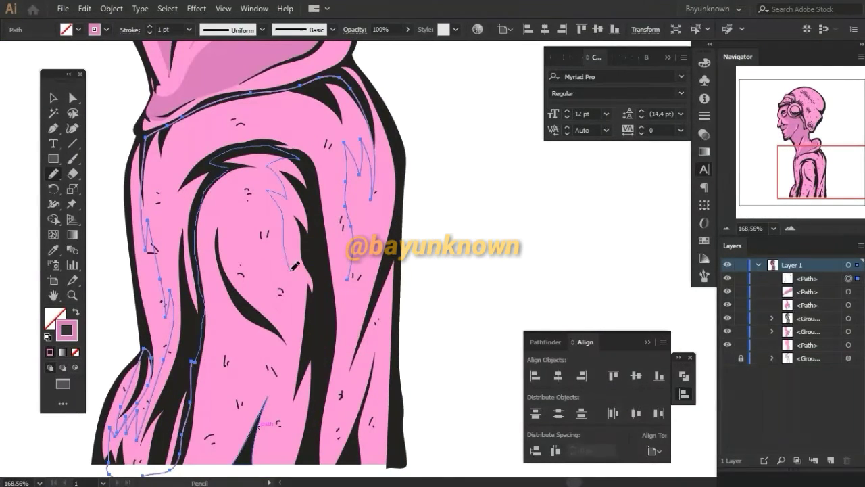
{"action": "scroll", "coordinate": [221, 234], "scroll_direction": "down", "scroll_amount": 4}
{"action": "scroll", "coordinate": [279, 200], "scroll_direction": "left", "scroll_amount": 1}
Step: Extend shading along the hoodie's bottom and group all the new shading shapes
{"action": "left_click_drag", "start_coordinate": [294, 253], "coordinate": [337, 421]}
{"action": "scroll", "coordinate": [337, 421], "scroll_direction": "up", "scroll_amount": 3}
{"action": "scroll", "coordinate": [337, 421], "scroll_direction": "right", "scroll_amount": 1}
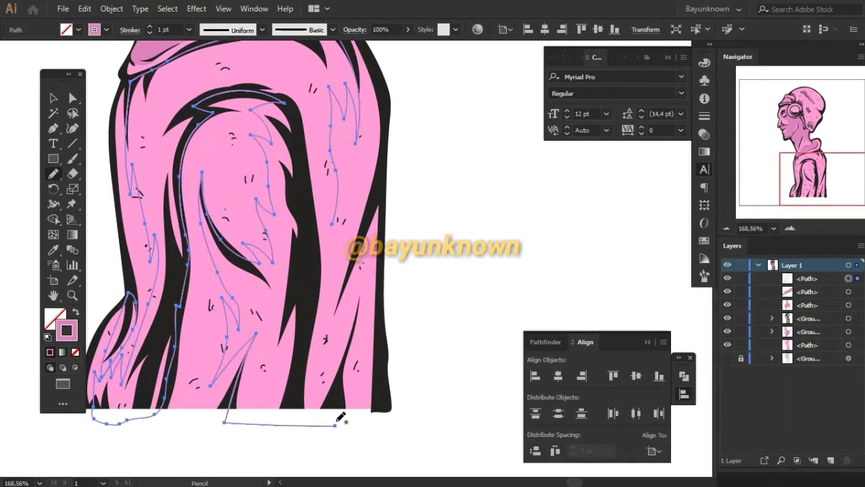
{"action": "scroll", "coordinate": [391, 241], "scroll_direction": "up", "scroll_amount": 2}
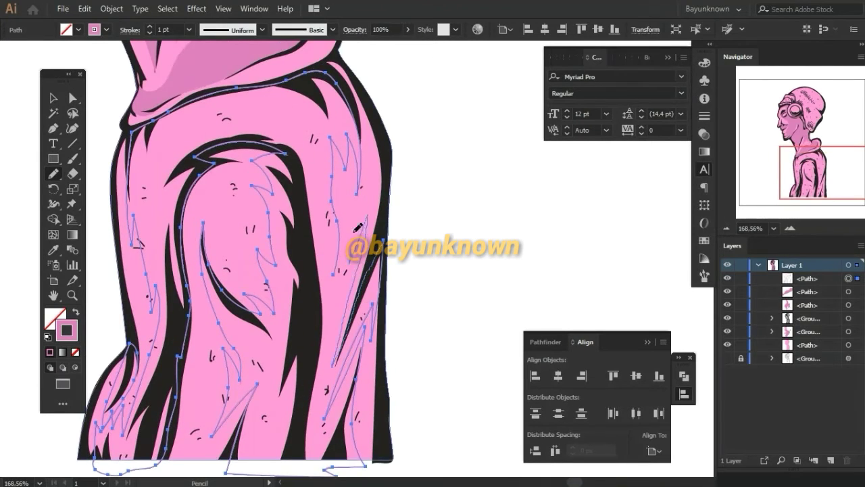
{"action": "key", "text": "ctrl+g"}
{"action": "key", "text": "ctrl+shift+a"}
{"action": "scroll", "coordinate": [504, 231], "scroll_direction": "down", "scroll_amount": 4}
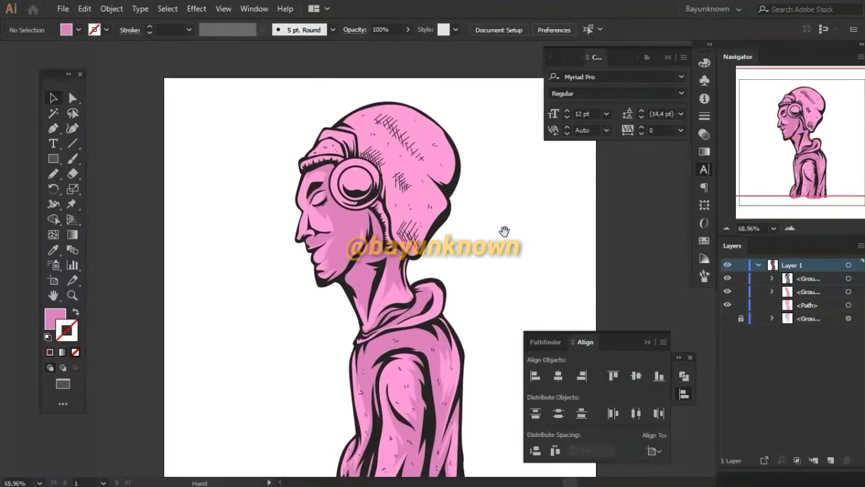
Step: Add shading shapes on the chin, inner earcup ring and headphone strap
{"action": "scroll", "coordinate": [354, 217], "scroll_direction": "up", "scroll_amount": 4}
{"action": "left_click_drag", "start_coordinate": [325, 260], "coordinate": [327, 264]}
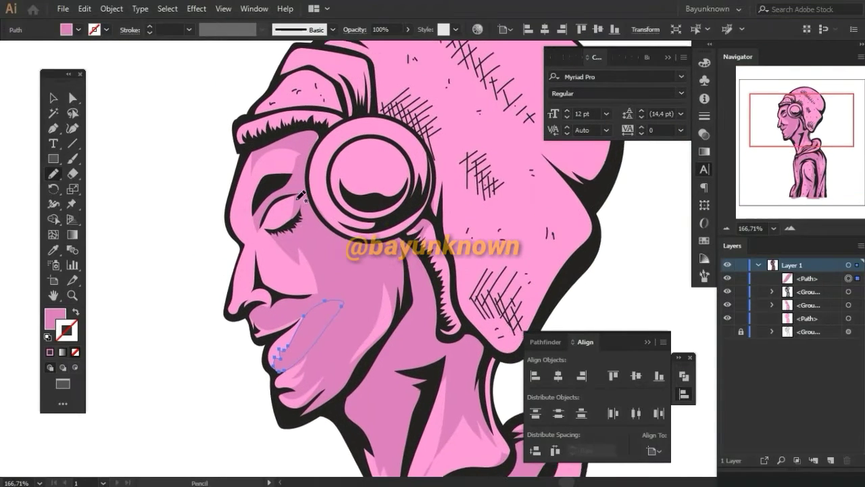
{"action": "key", "text": "ctrl+shift+a"}
{"action": "scroll", "coordinate": [247, 315], "scroll_direction": "up", "scroll_amount": 3}
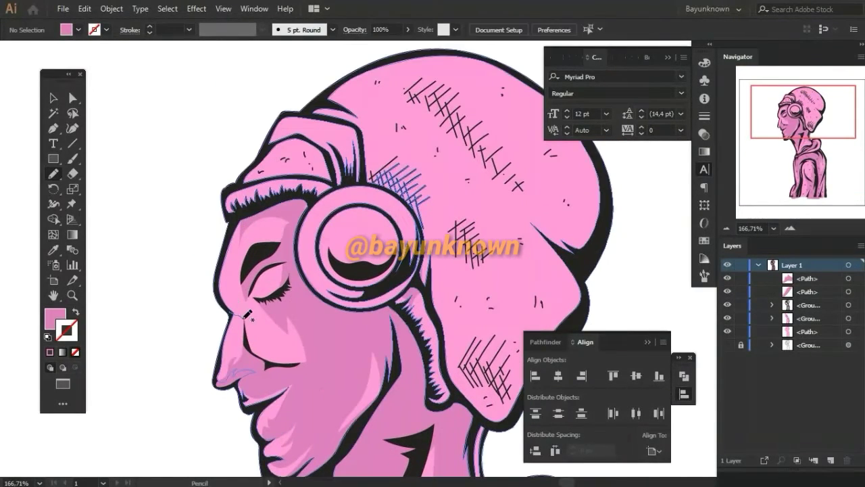
{"action": "scroll", "coordinate": [284, 279], "scroll_direction": "up", "scroll_amount": 1}
{"action": "scroll", "coordinate": [284, 278], "scroll_direction": "right", "scroll_amount": 1}
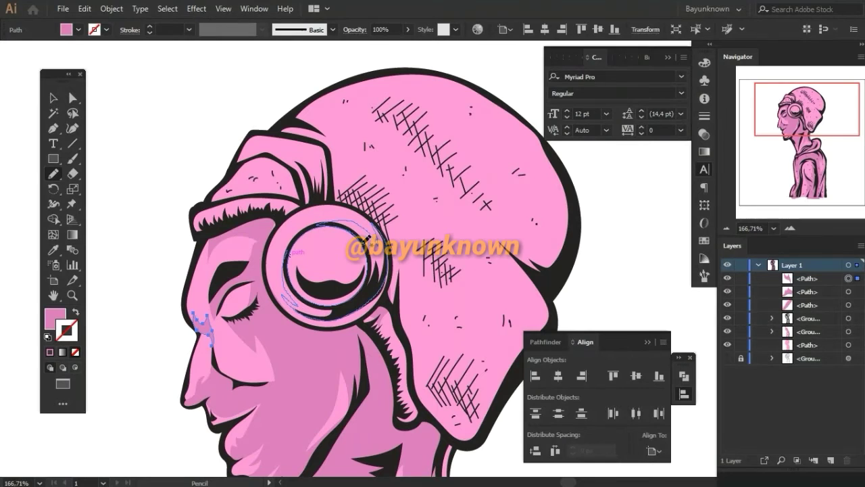
{"action": "left_click_drag", "start_coordinate": [292, 253], "coordinate": [323, 294]}
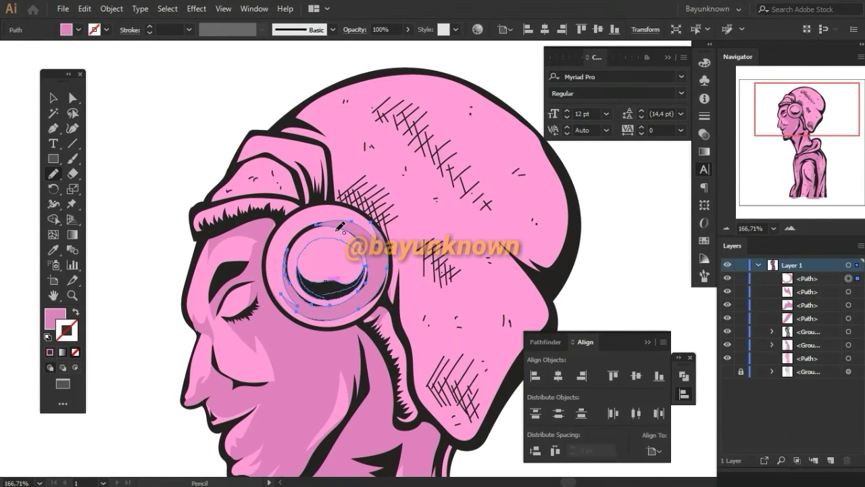
{"action": "key", "text": "ctrl+shift+a"}
{"action": "scroll", "coordinate": [338, 237], "scroll_direction": "down", "scroll_amount": 2}
{"action": "scroll", "coordinate": [338, 237], "scroll_direction": "right", "scroll_amount": 2}
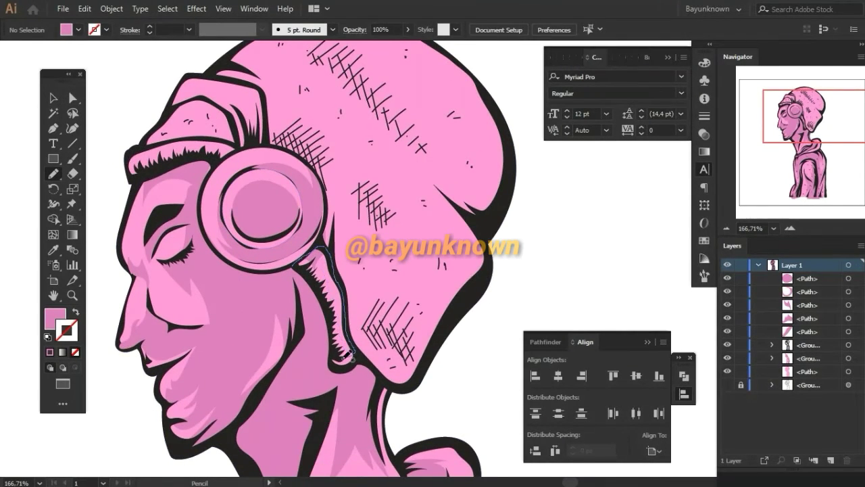
{"action": "left_click_drag", "start_coordinate": [352, 358], "coordinate": [352, 359]}
{"action": "scroll", "coordinate": [338, 270], "scroll_direction": "up", "scroll_amount": 2}
{"action": "scroll", "coordinate": [338, 271], "scroll_direction": "left", "scroll_amount": 2}
Step: Draw several shading shapes along the hat brim
{"action": "left_click_drag", "start_coordinate": [207, 233], "coordinate": [253, 201]}
{"action": "left_click_drag", "start_coordinate": [315, 211], "coordinate": [316, 211]}
{"action": "scroll", "coordinate": [298, 223], "scroll_direction": "right", "scroll_amount": 2}
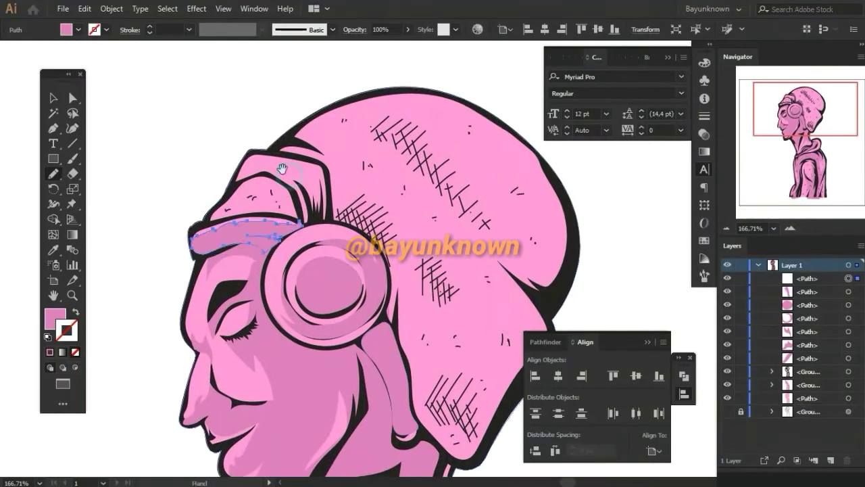
{"action": "key", "text": "ctrl+shift+a"}
{"action": "scroll", "coordinate": [227, 222], "scroll_direction": "up", "scroll_amount": 2}
{"action": "left_click_drag", "start_coordinate": [259, 215], "coordinate": [260, 215]}
{"action": "scroll", "coordinate": [222, 166], "scroll_direction": "up", "scroll_amount": 2}
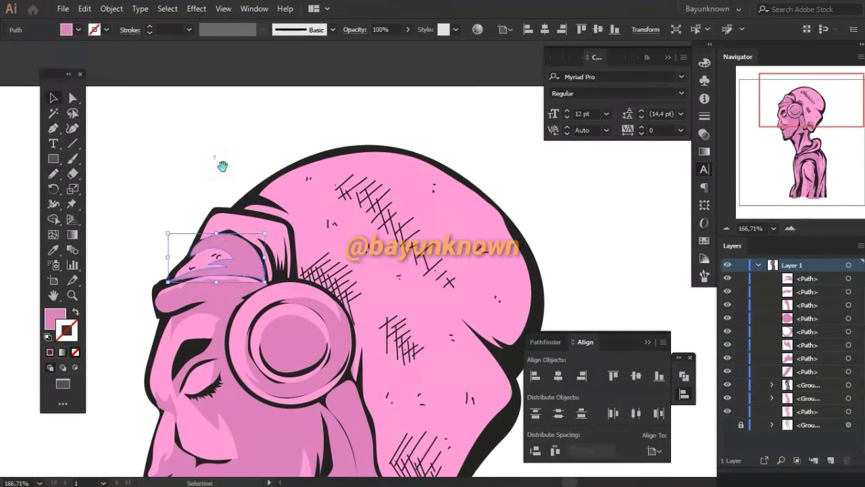
{"action": "scroll", "coordinate": [281, 292], "scroll_direction": "up", "scroll_amount": 1}
{"action": "left_click_drag", "start_coordinate": [296, 261], "coordinate": [296, 263]}
{"action": "scroll", "coordinate": [296, 262], "scroll_direction": "right", "scroll_amount": 2}
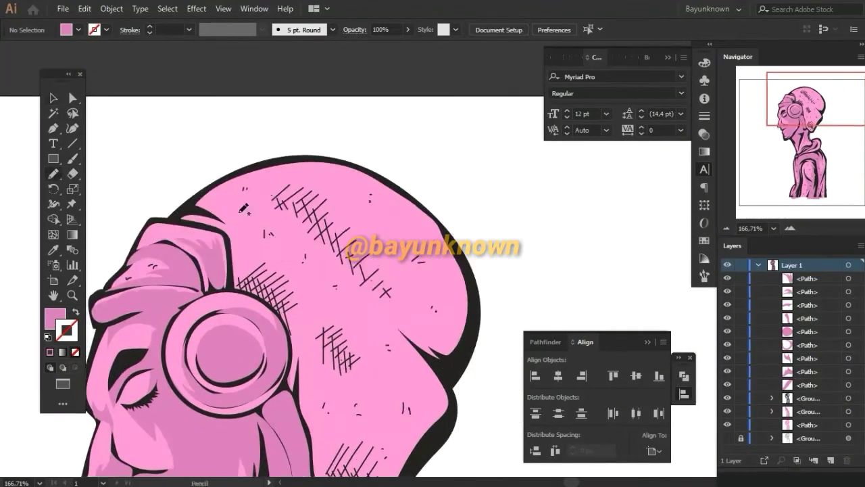
{"action": "scroll", "coordinate": [203, 190], "scroll_direction": "down", "scroll_amount": 1}
Step: Shade the hat top and side, swap fill and stroke, and group the shading
{"action": "left_click_drag", "start_coordinate": [192, 185], "coordinate": [224, 188]}
{"action": "left_click_drag", "start_coordinate": [288, 342], "coordinate": [289, 343]}
{"action": "scroll", "coordinate": [290, 342], "scroll_direction": "down", "scroll_amount": 5}
{"action": "scroll", "coordinate": [260, 250], "scroll_direction": "right", "scroll_amount": 2}
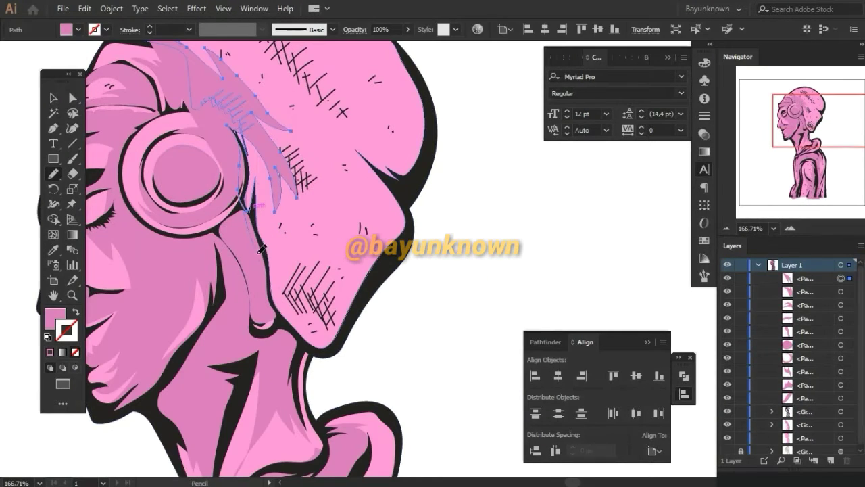
{"action": "scroll", "coordinate": [375, 211], "scroll_direction": "up", "scroll_amount": 3}
{"action": "scroll", "coordinate": [294, 222], "scroll_direction": "right", "scroll_amount": 1}
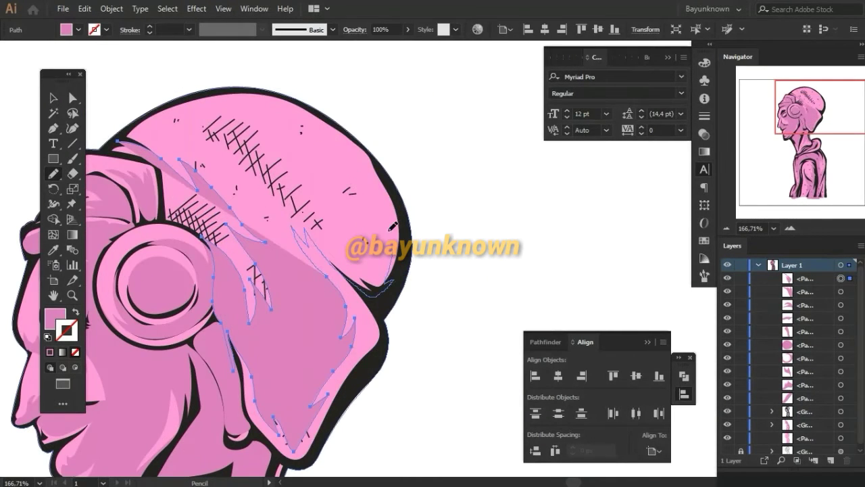
{"action": "scroll", "coordinate": [242, 150], "scroll_direction": "left", "scroll_amount": 4}
{"action": "key", "text": "shift+x"}
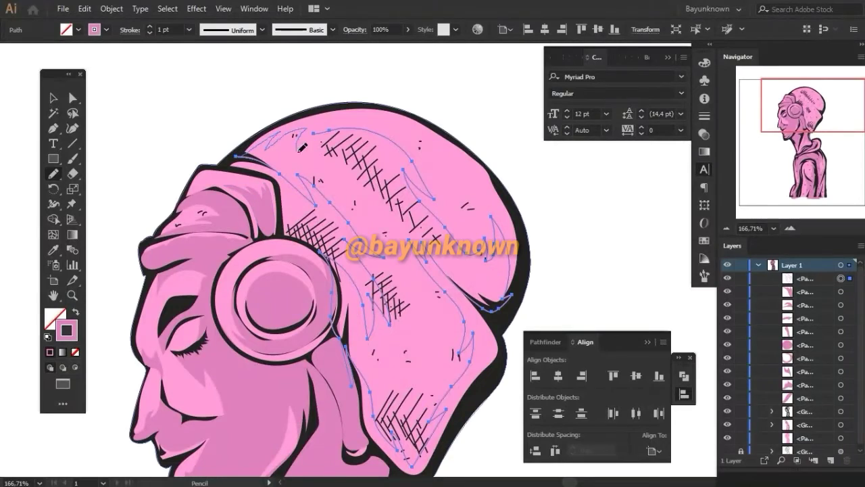
{"action": "key", "text": "ctrl+a"}
{"action": "key", "text": "ctrl+g"}
{"action": "key", "text": "ctrl+shift+a"}
{"action": "scroll", "coordinate": [604, 224], "scroll_direction": "down", "scroll_amount": 5}
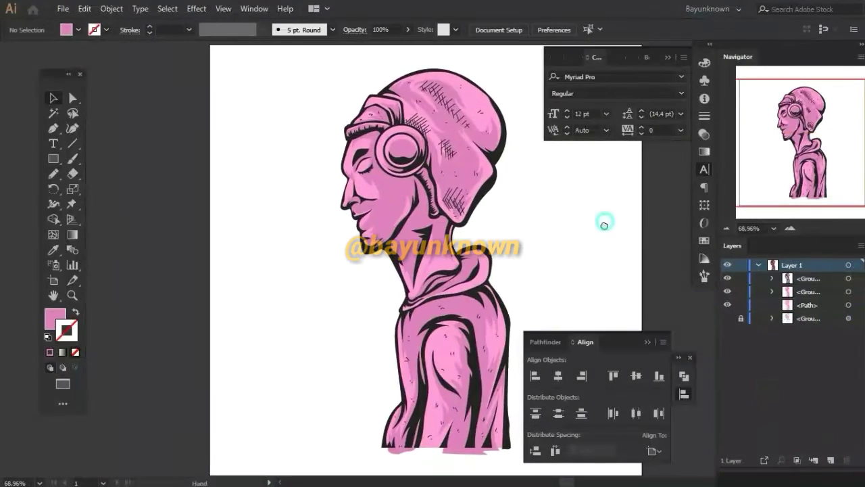
Step: Try a shading stroke on the hat crown, then delete it
{"action": "key", "text": "z"}
{"action": "left_click_drag", "start_coordinate": [468, 147], "coordinate": [534, 147]}
{"action": "key", "text": "n"}
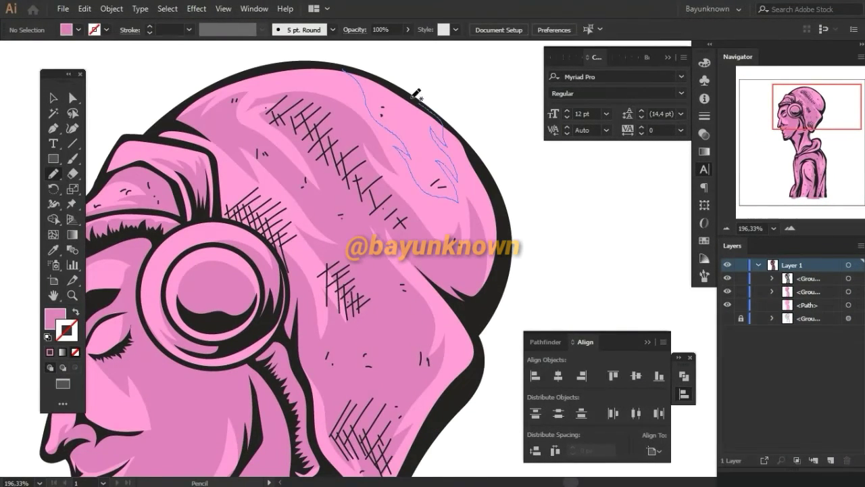
{"action": "left_click_drag", "start_coordinate": [415, 94], "coordinate": [412, 89]}
{"action": "key", "text": "ctrl+0"}
{"action": "key", "text": "v"}
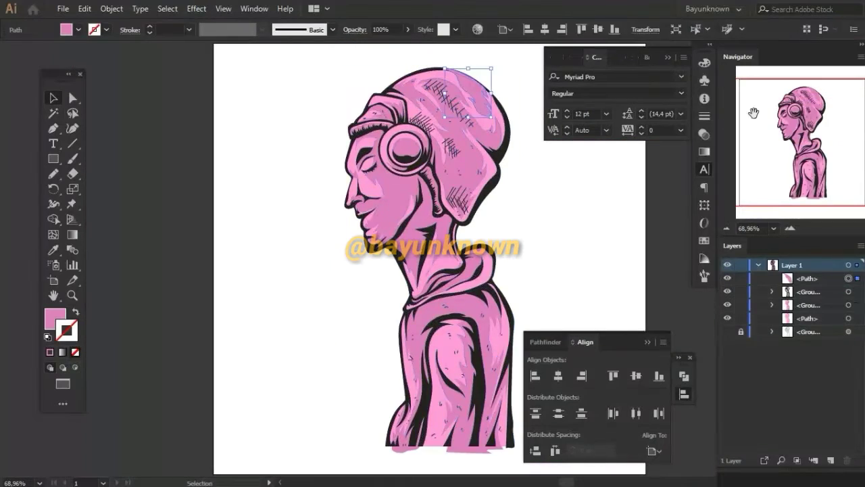
{"action": "key", "text": "Delete"}
{"action": "scroll", "coordinate": [346, 205], "scroll_direction": "right", "scroll_amount": 3}
Step: Recolour the figure's fill magenta and group all the artwork into one piece
{"action": "left_click", "coordinate": [318, 270]}
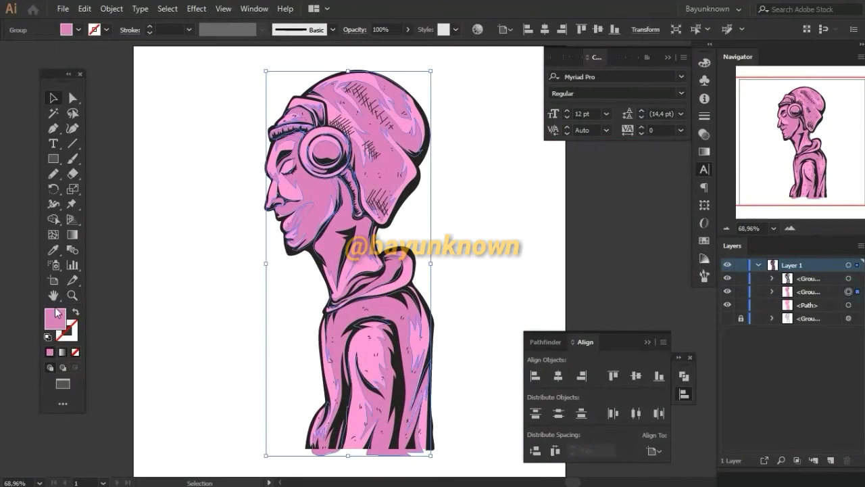
{"action": "double_click", "coordinate": [56, 312]}
{"action": "key", "text": "Return"}
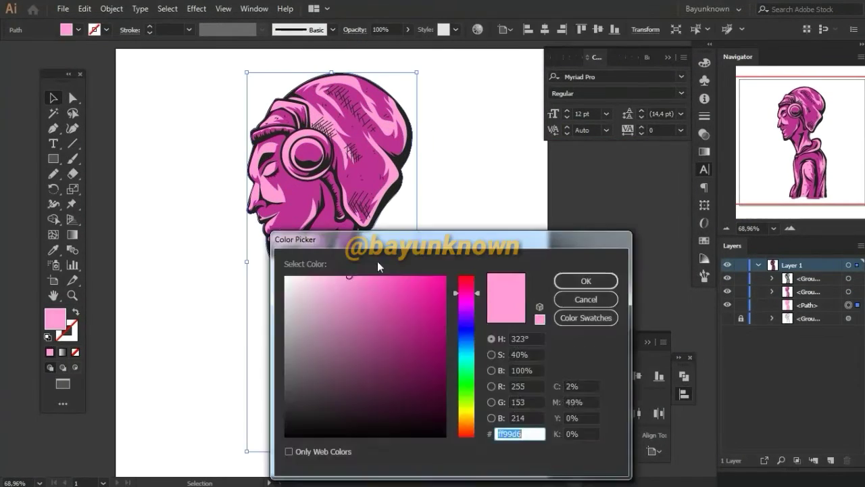
{"action": "key", "text": "Return"}
{"action": "double_click", "coordinate": [56, 318]}
{"action": "key", "text": "Return"}
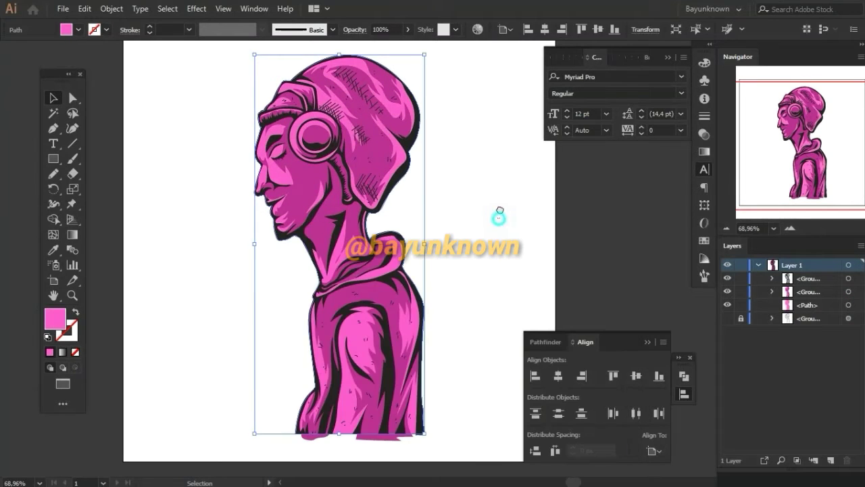
{"action": "key", "text": "ctrl+a"}
{"action": "key", "text": "ctrl+g"}
{"action": "key", "text": "ctrl+minus"}
{"action": "key", "text": "ctrl+minus"}
Step: Draw a square covering the whole artboard and place a copy behind the artwork
{"action": "key", "text": "m"}
{"action": "left_click_drag", "start_coordinate": [268, 131], "coordinate": [479, 340]}
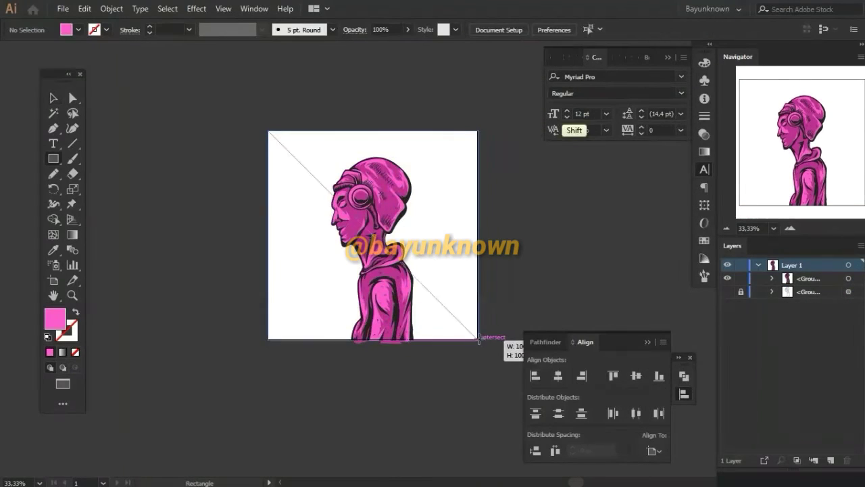
{"action": "key", "text": "ctrl+z"}
{"action": "key", "text": "ctrl+shift+z"}
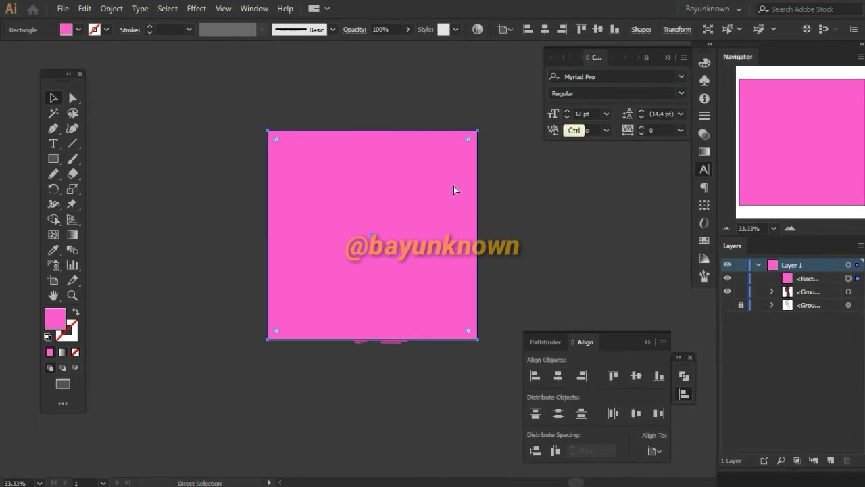
Step: Make a clipping mask of the portrait with the top square
{"action": "left_click", "coordinate": [849, 305], "text": "shift"}
{"action": "right_click", "coordinate": [392, 237]}
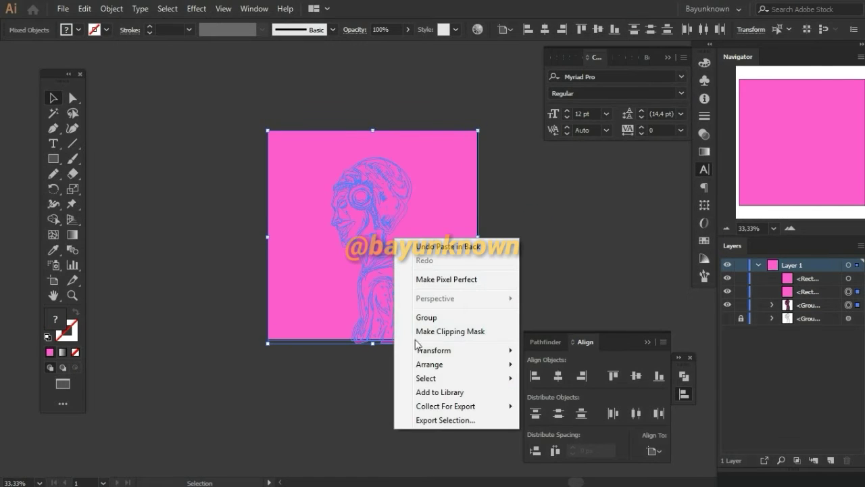
{"action": "left_click", "coordinate": [444, 331]}
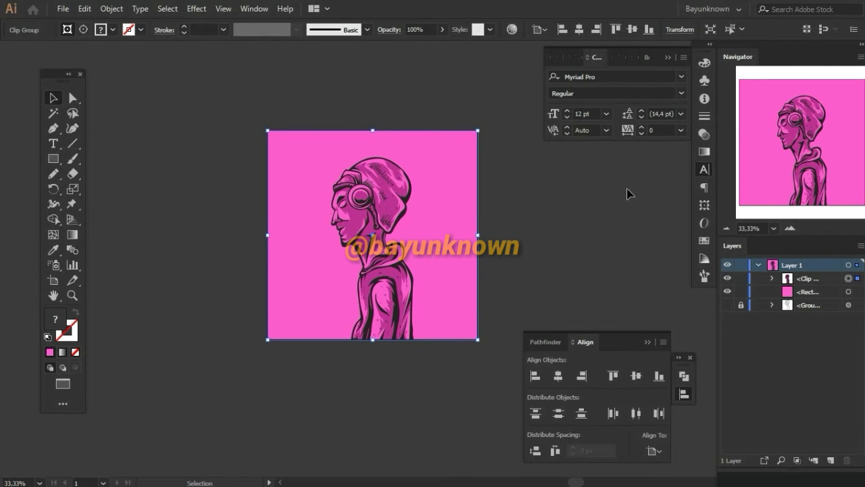
{"action": "left_click", "coordinate": [581, 262]}
Step: Pencil a large flame outline from lower left, up behind the head, out to the right
{"action": "key", "text": "ctrl+plus"}
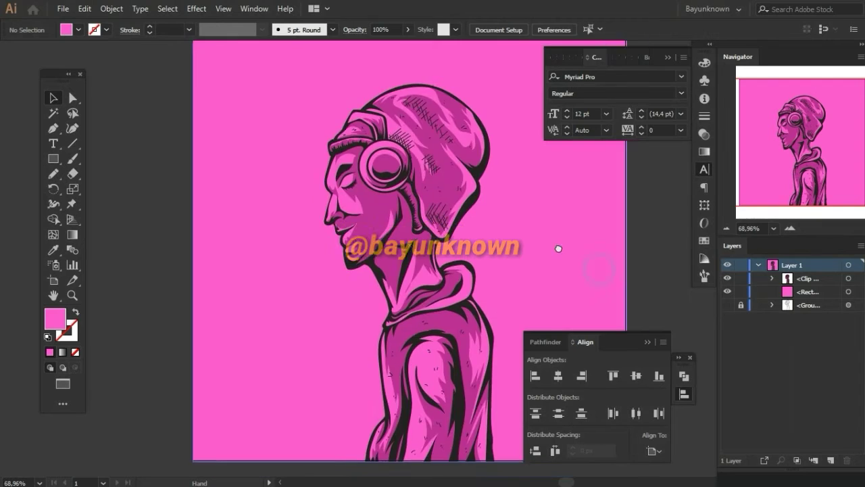
{"action": "left_click_drag", "start_coordinate": [741, 278], "coordinate": [741, 292]}
{"action": "key", "text": "n"}
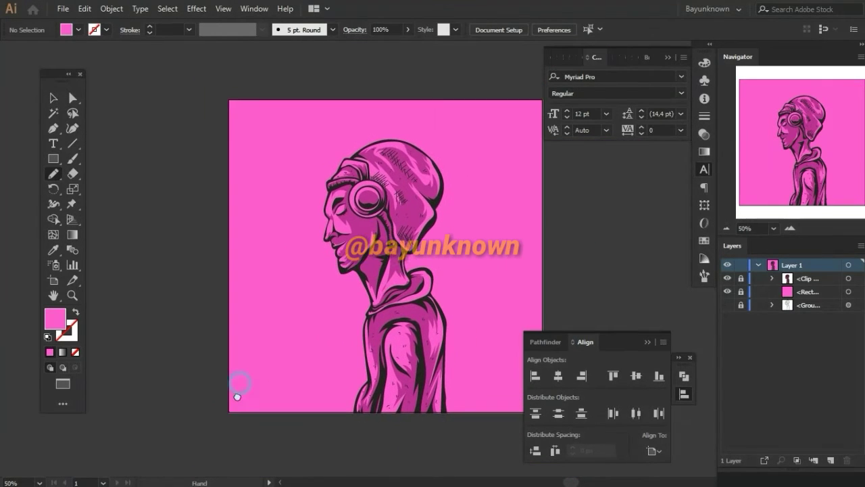
{"action": "left_click_drag", "start_coordinate": [217, 421], "coordinate": [301, 360]}
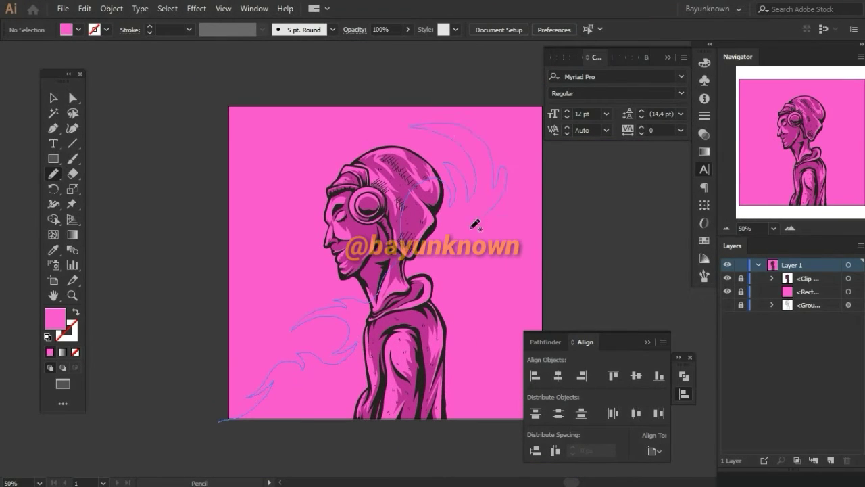
{"action": "left_click_drag", "start_coordinate": [487, 247], "coordinate": [501, 261]}
{"action": "left_click_drag", "start_coordinate": [482, 316], "coordinate": [557, 204]}
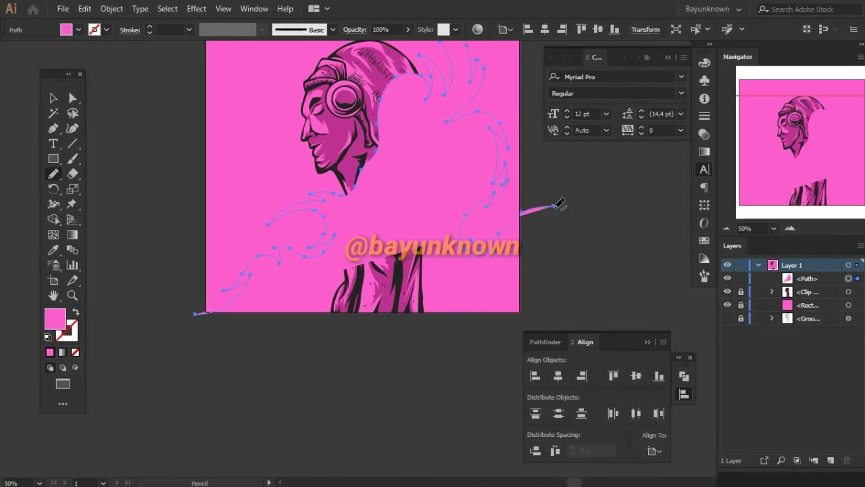
{"action": "left_click_drag", "start_coordinate": [216, 312], "coordinate": [196, 314]}
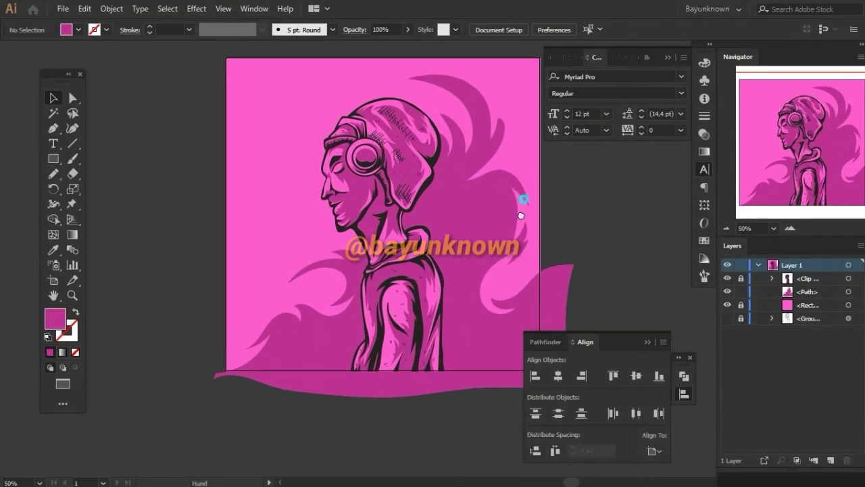
{"action": "left_click_drag", "start_coordinate": [484, 121], "coordinate": [467, 209]}
Step: Turn the flame into an outline stroke with 4 pt weight
{"action": "key", "text": "v"}
{"action": "key", "text": "shift+x"}
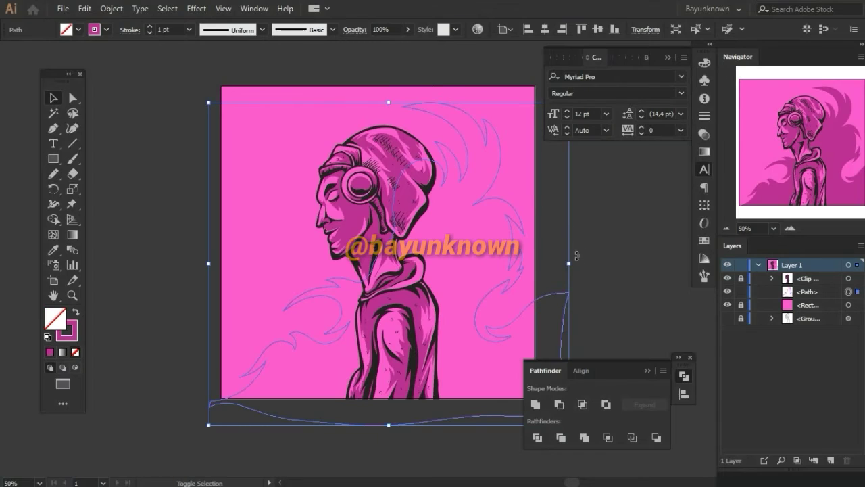
{"action": "left_click", "coordinate": [165, 30]}
{"action": "type", "text": "4"}
{"action": "key", "text": "Return"}
{"action": "left_click", "coordinate": [174, 207]}
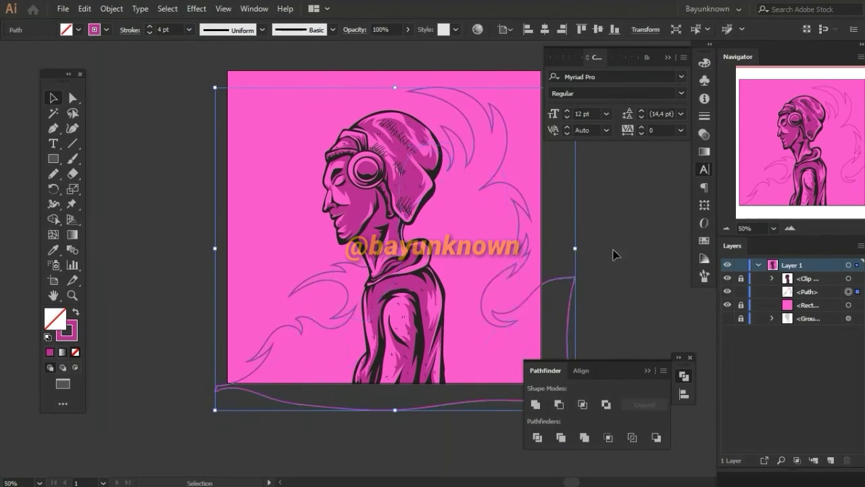
Step: Pencil an inner flame outline and set Blend Options to Specified Steps 20
{"action": "key", "text": "n"}
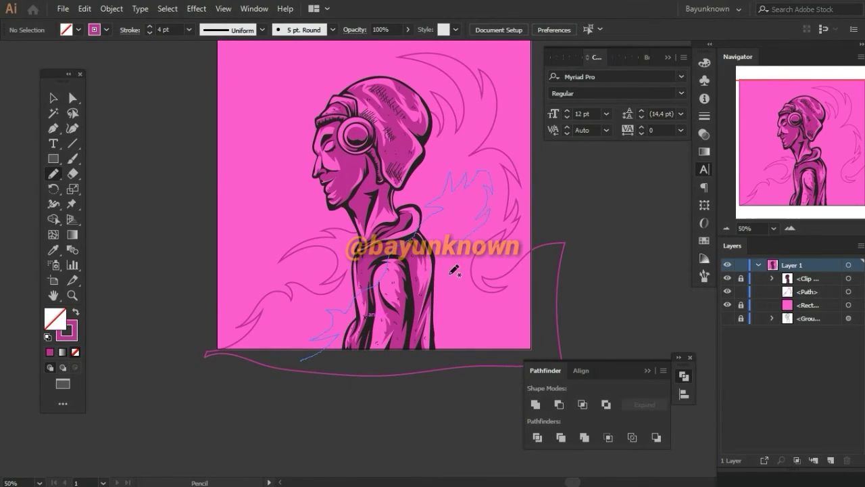
{"action": "left_click_drag", "start_coordinate": [471, 356], "coordinate": [307, 360]}
{"action": "key", "text": "v"}
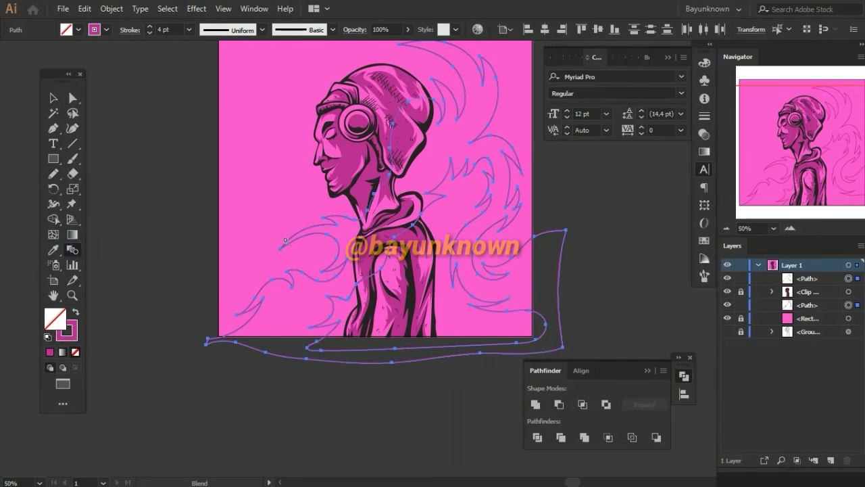
{"action": "left_click", "coordinate": [112, 8]}
{"action": "mouse_move", "coordinate": [160, 337]}
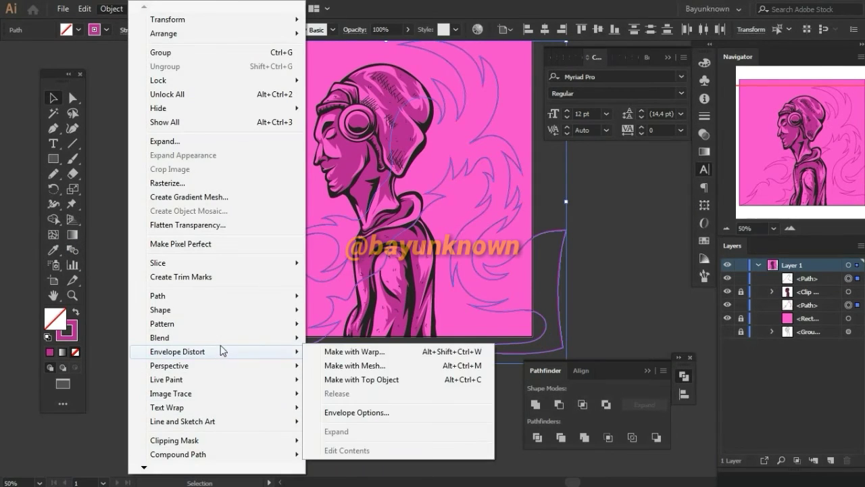
{"action": "left_click", "coordinate": [351, 370]}
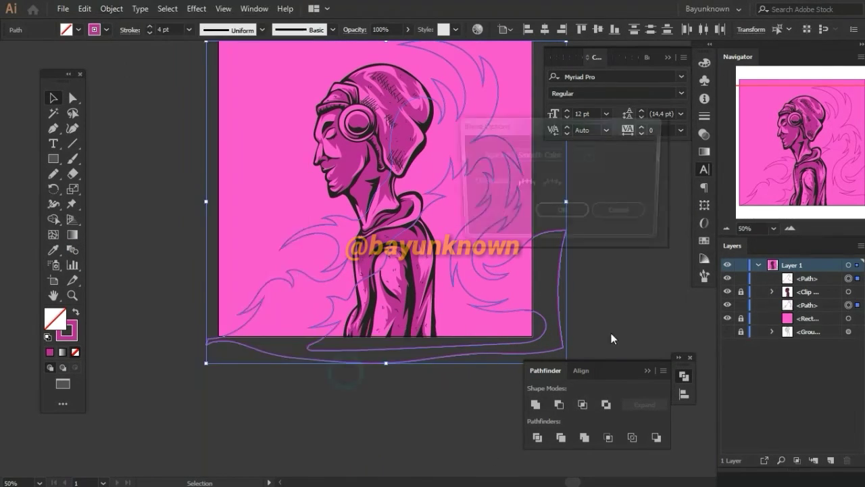
{"action": "left_click", "coordinate": [553, 155]}
{"action": "left_click", "coordinate": [588, 180]}
{"action": "left_click", "coordinate": [562, 213]}
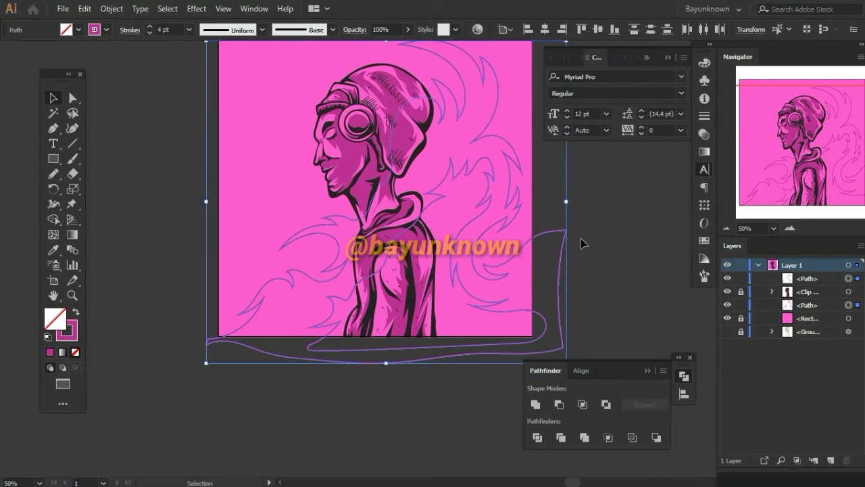
Step: Attempt blending the flame outlines, undoing to adjust the selection
{"action": "left_click", "coordinate": [112, 8]}
{"action": "left_click", "coordinate": [332, 322]}
{"action": "key", "text": "ctrl+z"}
{"action": "left_click", "coordinate": [507, 264], "text": "shift"}
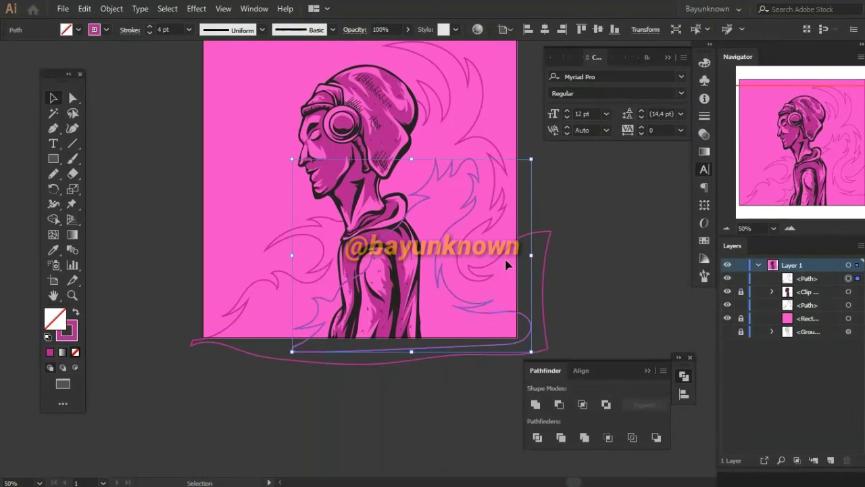
{"action": "left_click", "coordinate": [111, 8]}
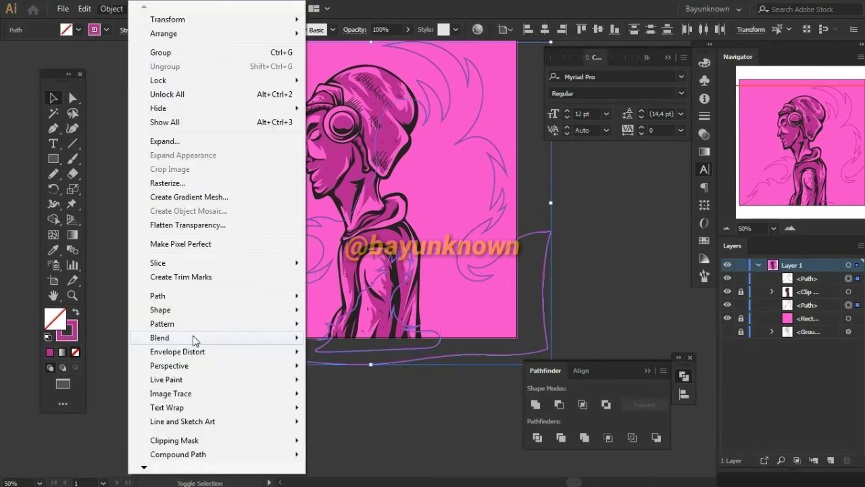
{"action": "left_click", "coordinate": [331, 338]}
{"action": "key", "text": "ctrl+z"}
Step: Blend the two flame outlines into a 20-step line pattern
{"action": "left_click", "coordinate": [111, 8]}
{"action": "left_click", "coordinate": [351, 371]}
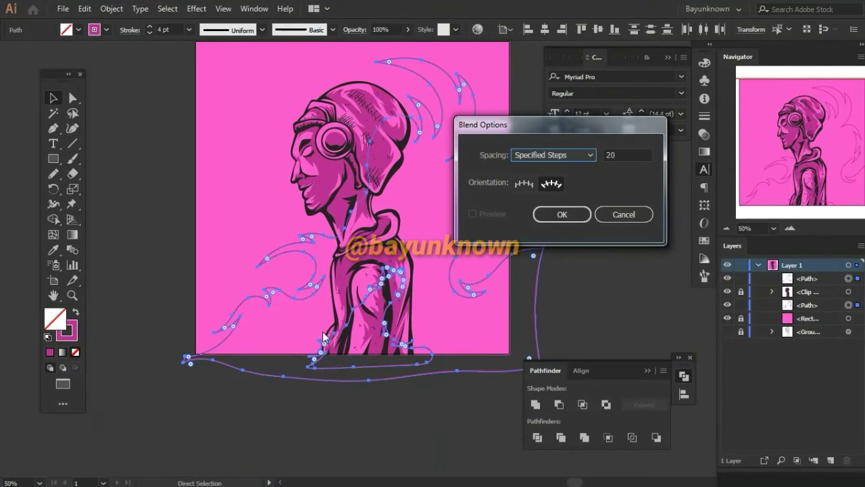
{"action": "key", "text": "Return"}
{"action": "key", "text": "ctrl+z"}
{"action": "left_click", "coordinate": [111, 8]}
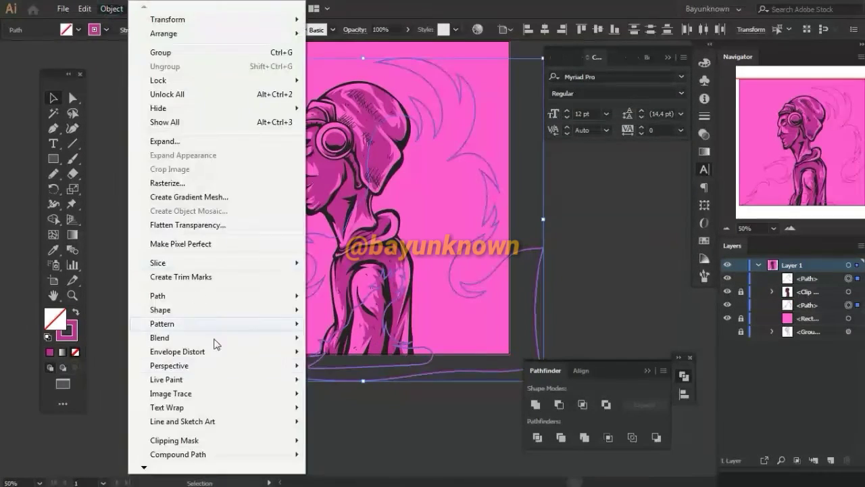
{"action": "left_click", "coordinate": [351, 370]}
{"action": "key", "text": "Return"}
{"action": "key", "text": "i"}
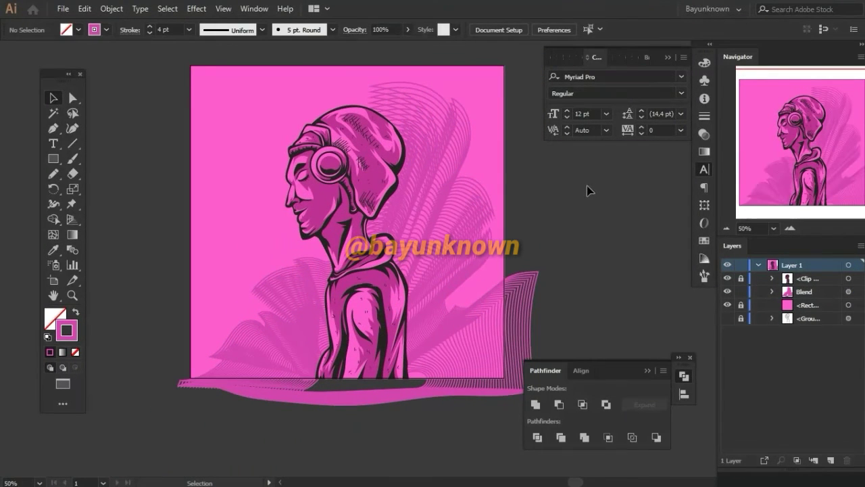
Step: Select the blend, pick a new fill colour, and hide all panels with Tab
{"action": "key", "text": "ctrl+a"}
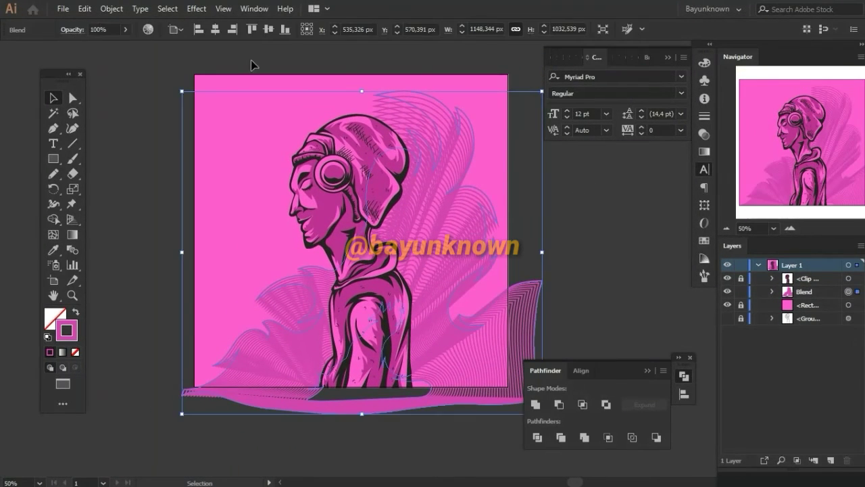
{"action": "double_click", "coordinate": [75, 329]}
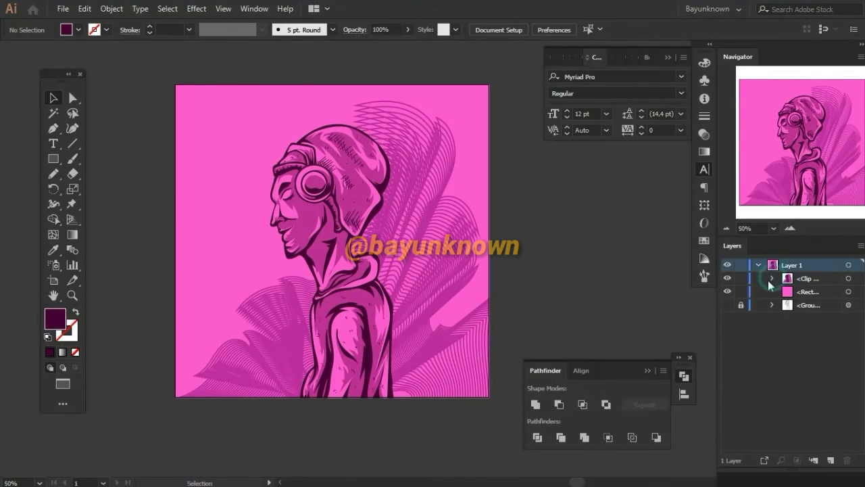
{"action": "key", "text": "Tab"}
{"action": "key", "text": "ctrl+plus"}
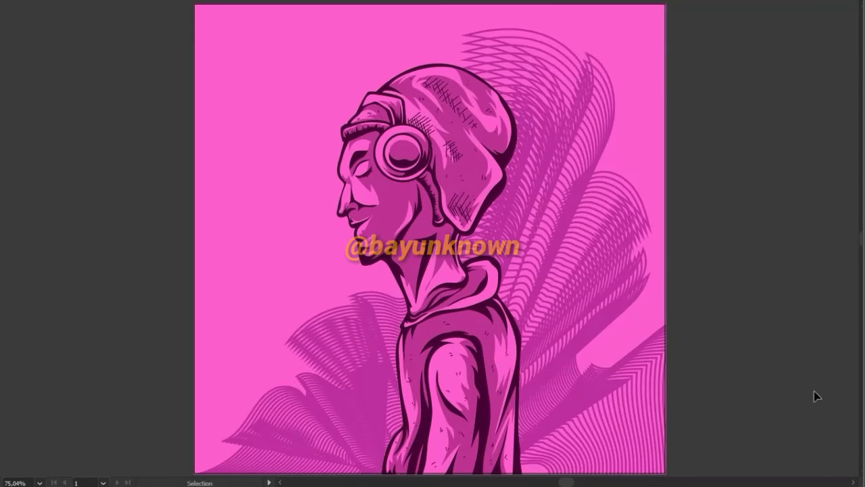